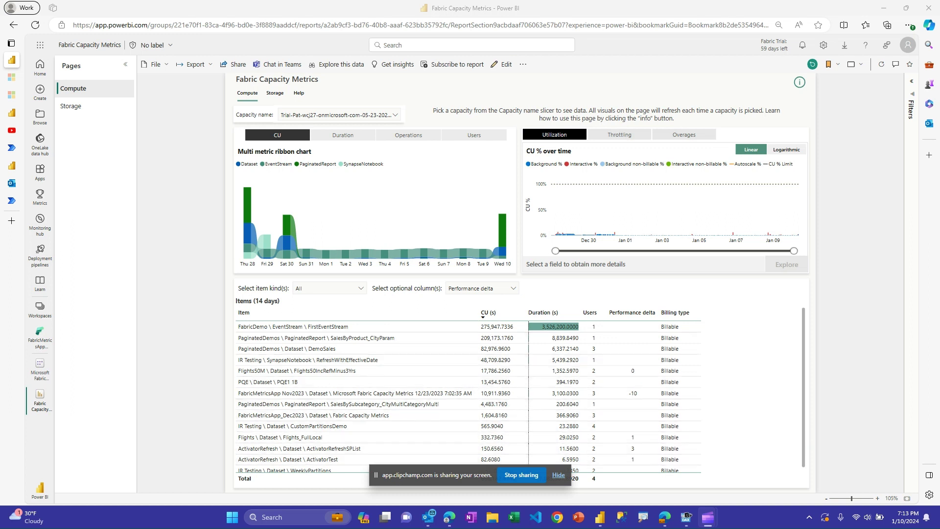
Step: Show the Throttling chart on a logarithmic scale, then open the Fabric throttling policy article
click(559, 475)
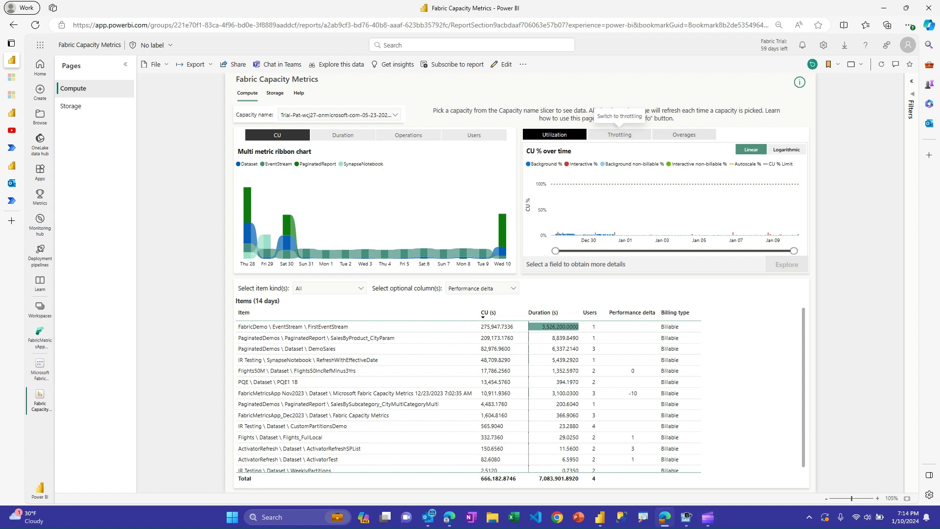
click(620, 135)
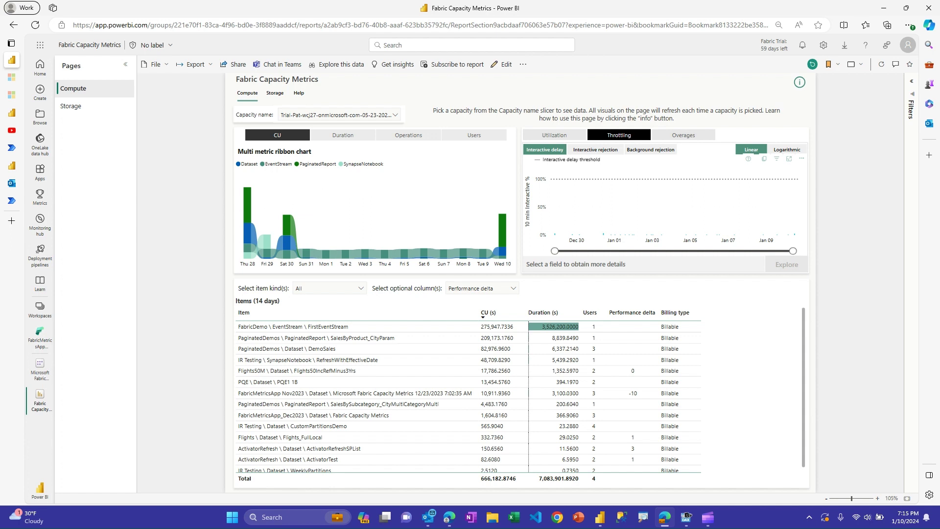
click(787, 149)
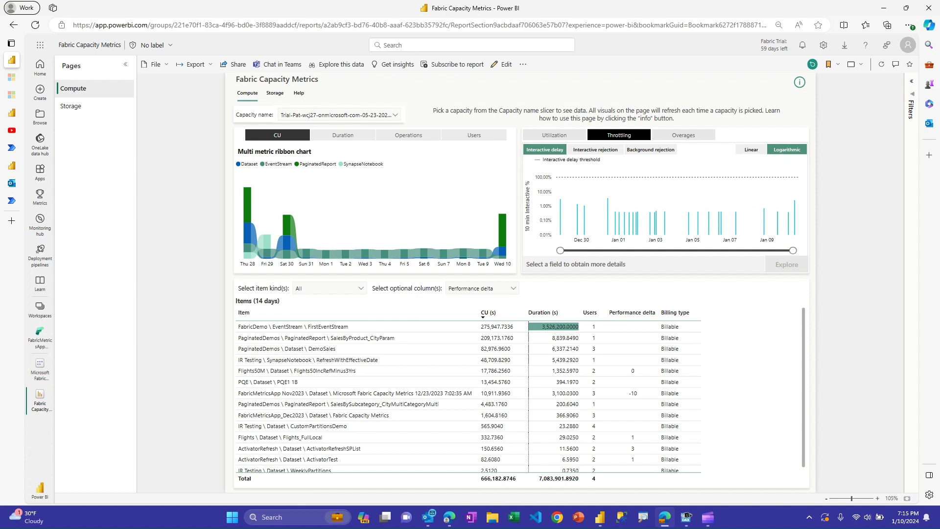
click(11, 77)
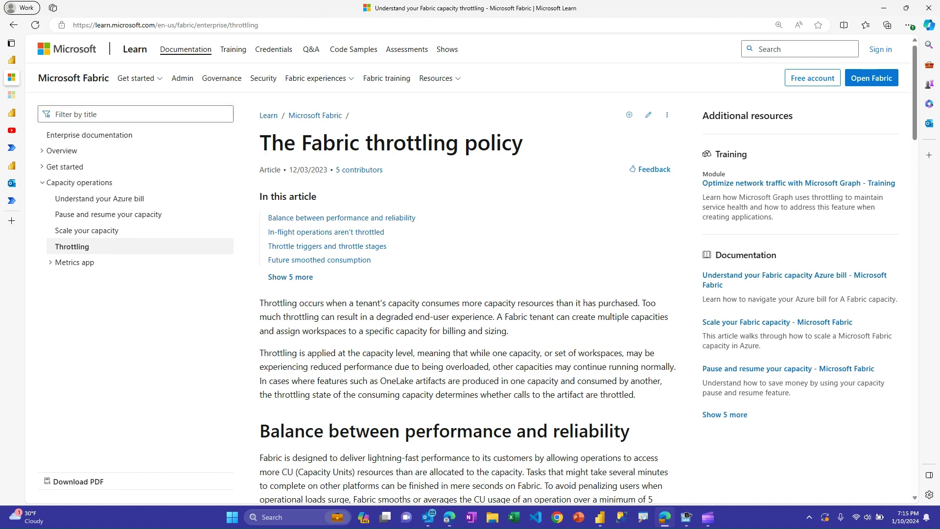
Step: Skim the Fabric Capacities blog post, then go back to the Fabric Capacity Metrics report
scroll(468, 294, down, 7)
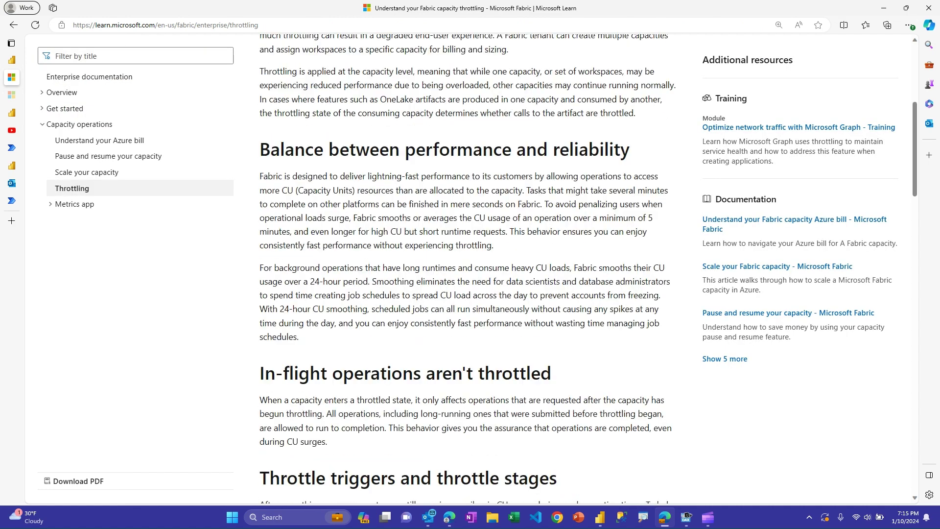
scroll(468, 294, up, 7)
key(ctrl+Tab)
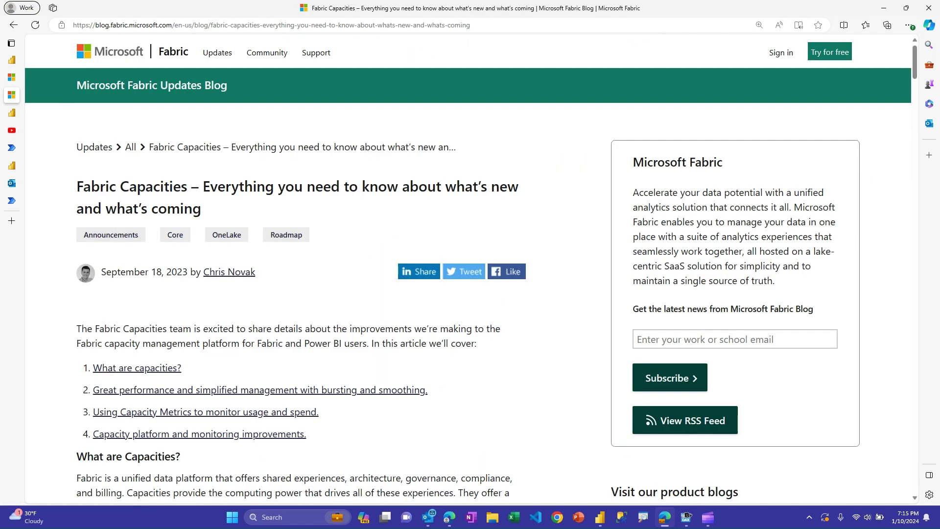
scroll(468, 294, down, 8)
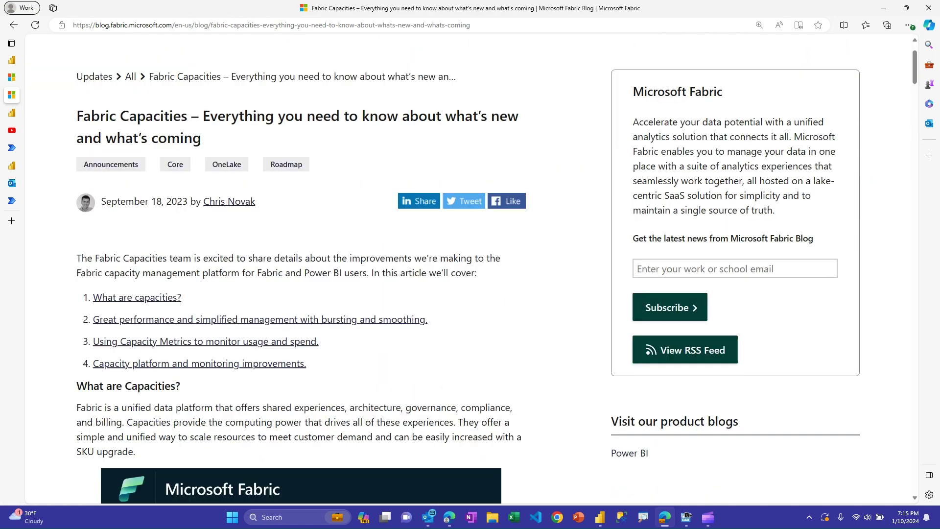
scroll(468, 293, up, 8)
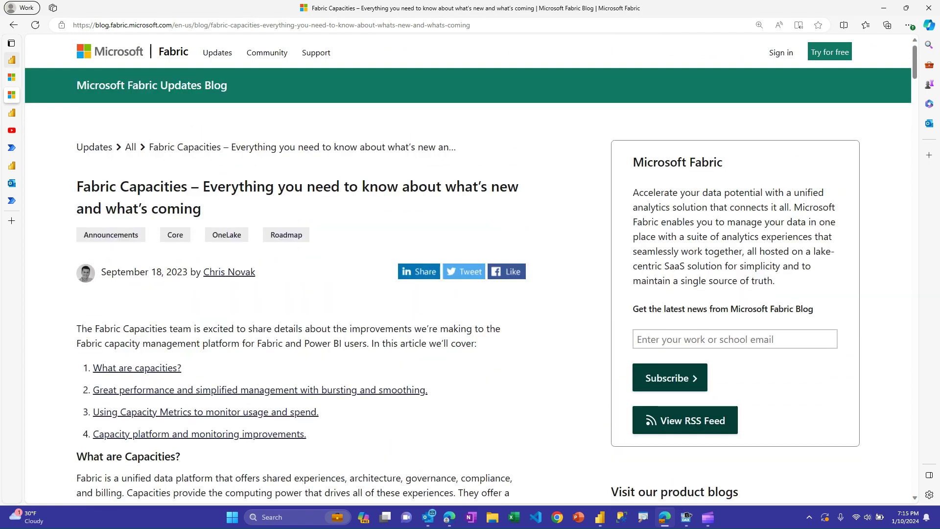
click(12, 59)
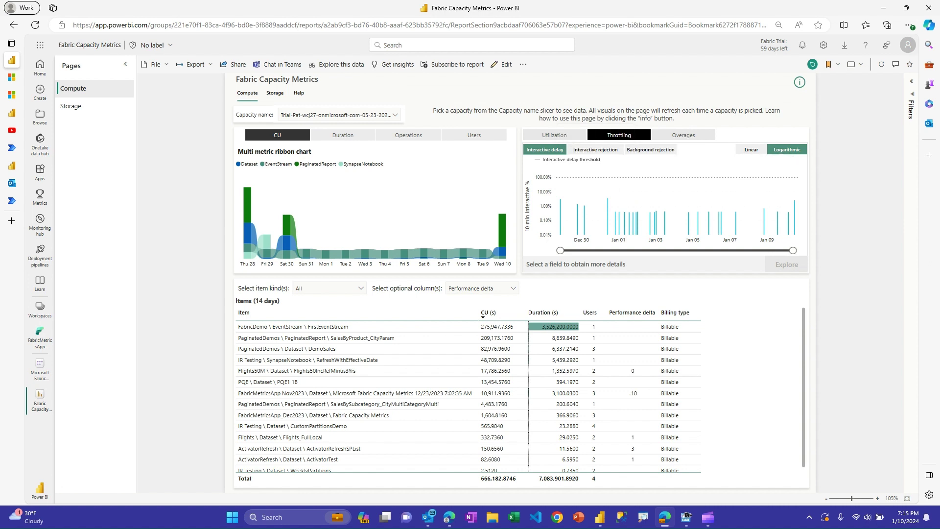
Step: Filter to Wed 10, chart interactive rejection logarithmically, then open the Admin portal's Trial capacities
mouse_move(656, 223)
mouse_move(645, 177)
click(502, 230)
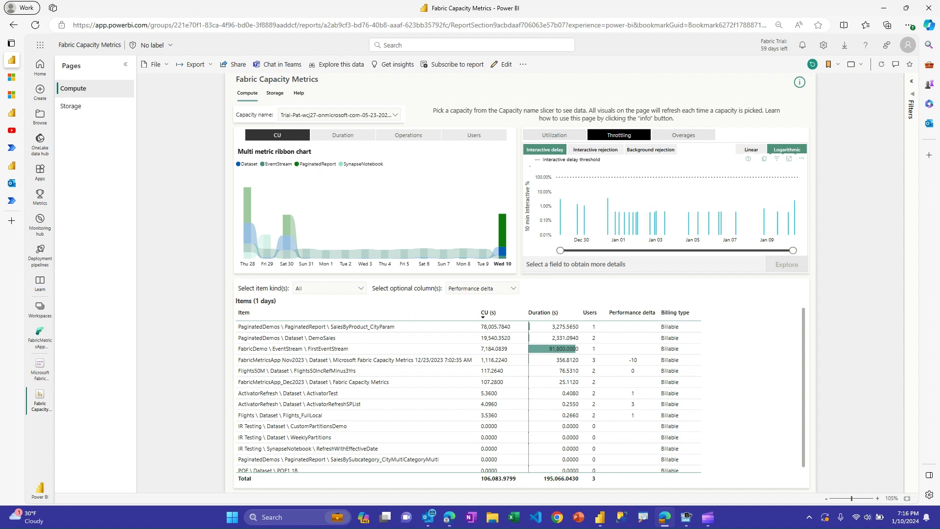
mouse_move(764, 218)
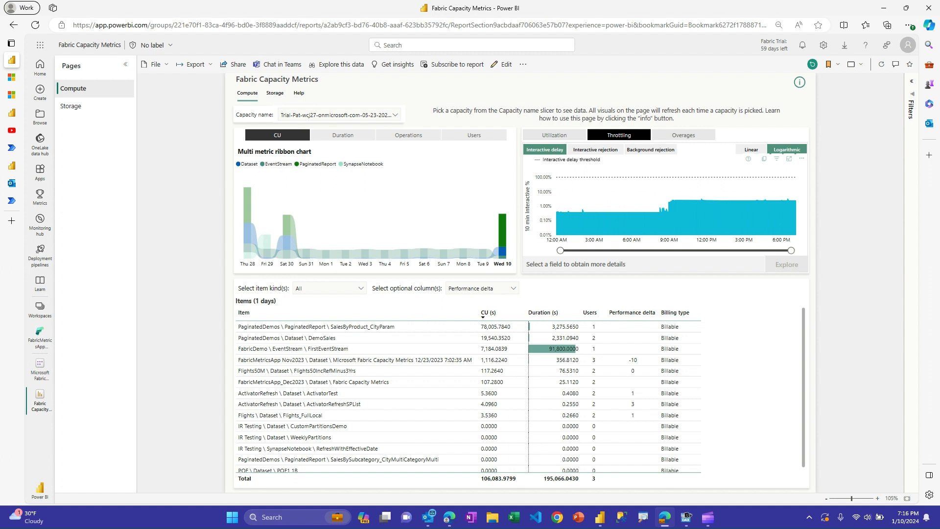
mouse_move(794, 216)
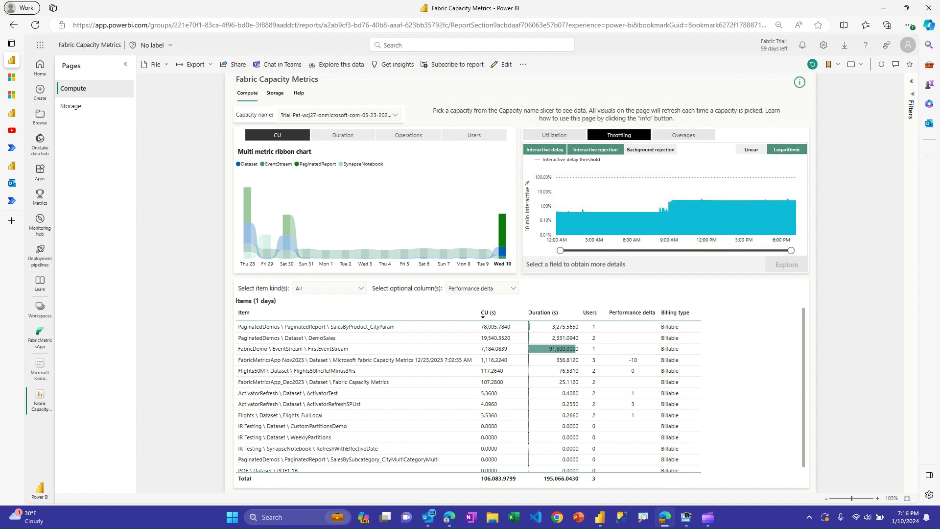
click(596, 150)
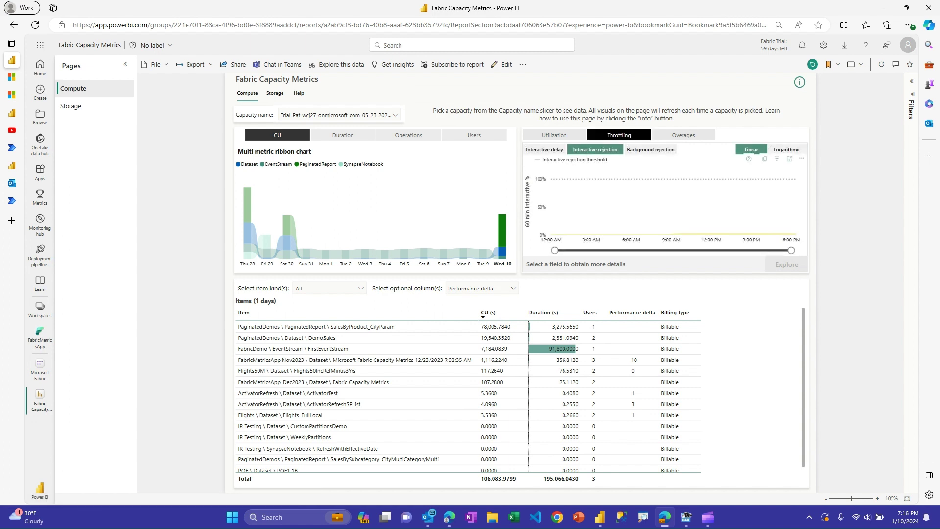
click(787, 149)
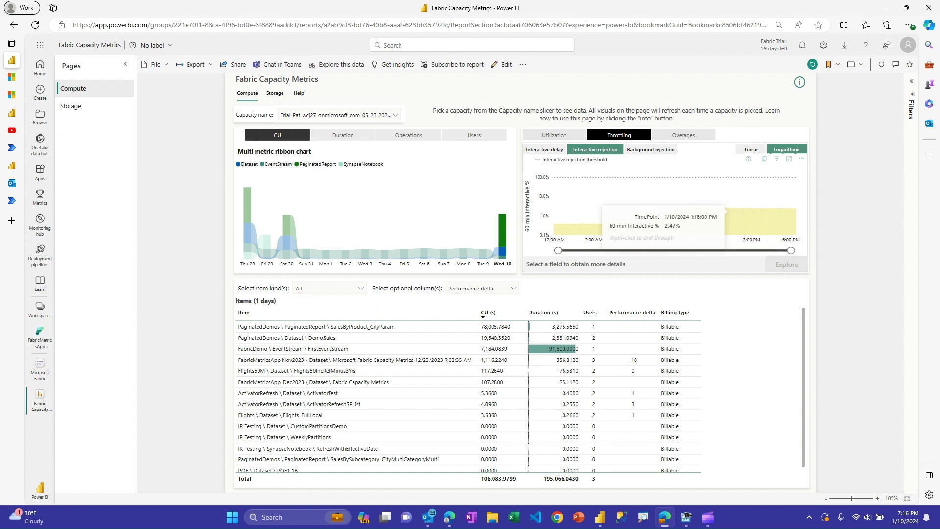
mouse_move(494, 252)
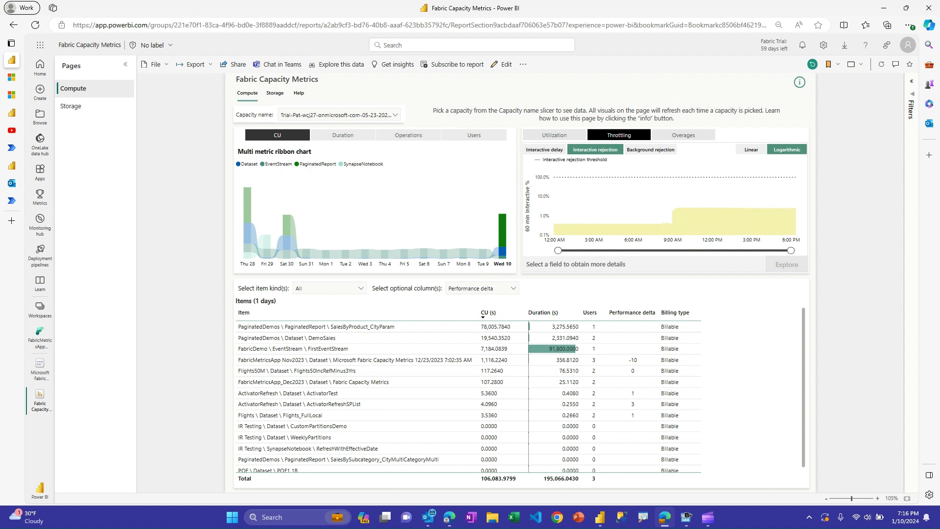
click(12, 113)
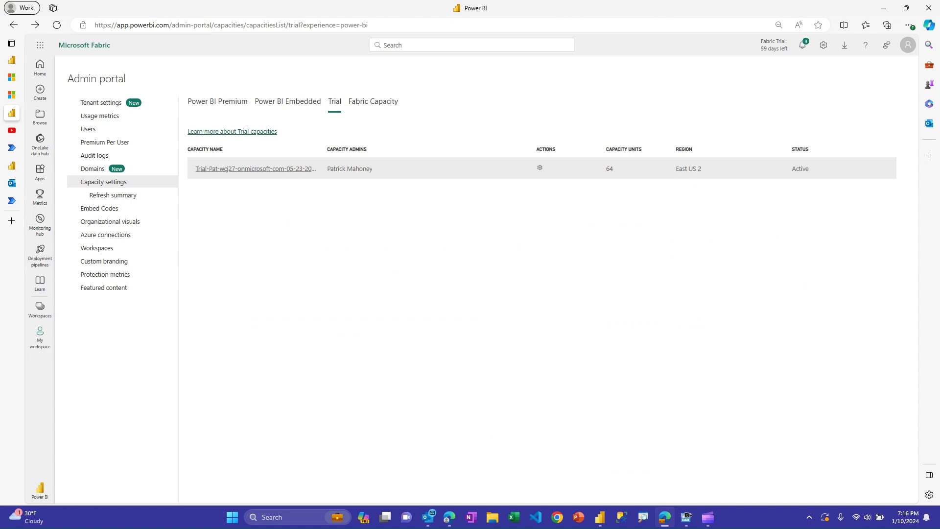
Step: Open the trial capacity's settings and expand Notifications to see the 80% usage alert
click(255, 169)
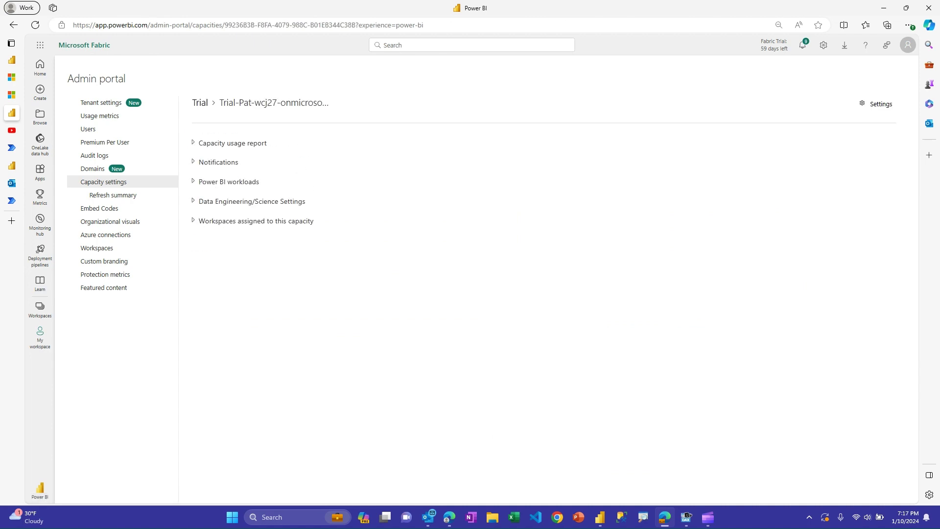
click(218, 162)
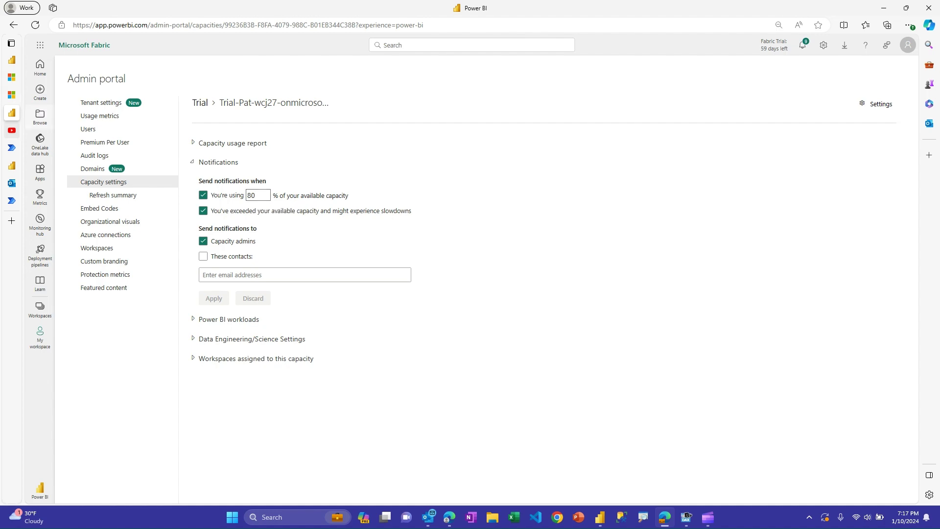
Step: Open the Build Alerts YouTube video, then switch to the Capacity Checker flow editor
mouse_move(11, 130)
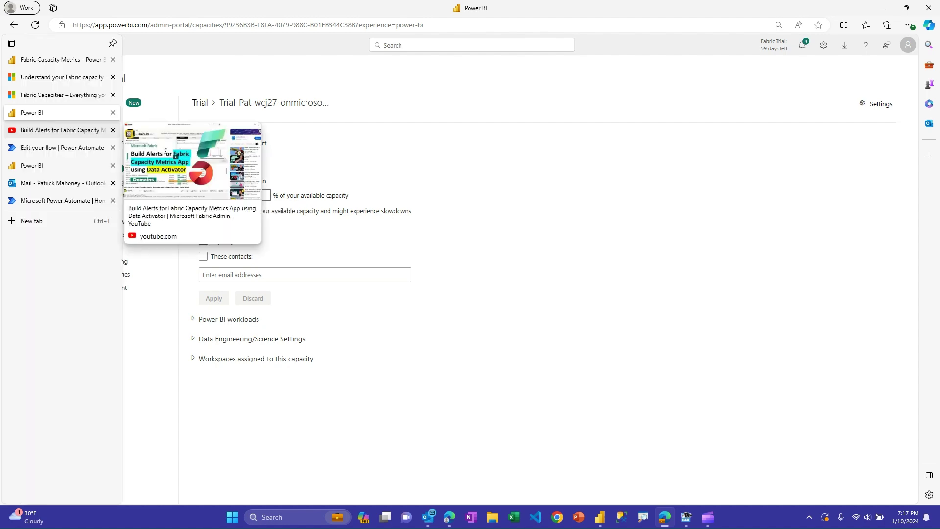
click(59, 130)
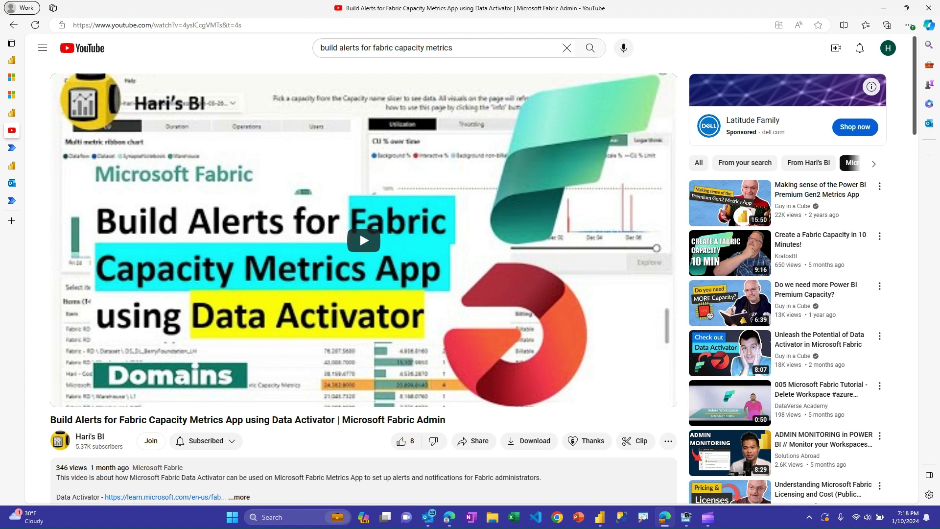
mouse_move(14, 147)
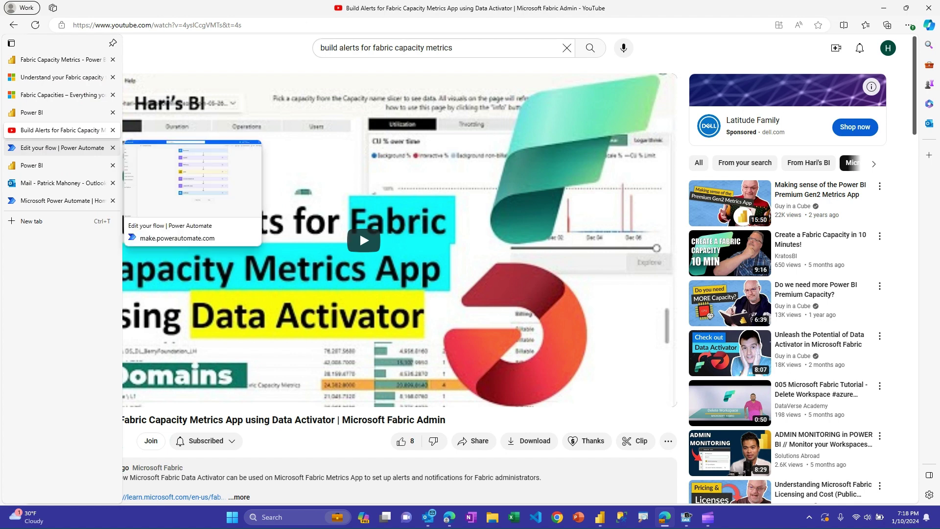
click(59, 147)
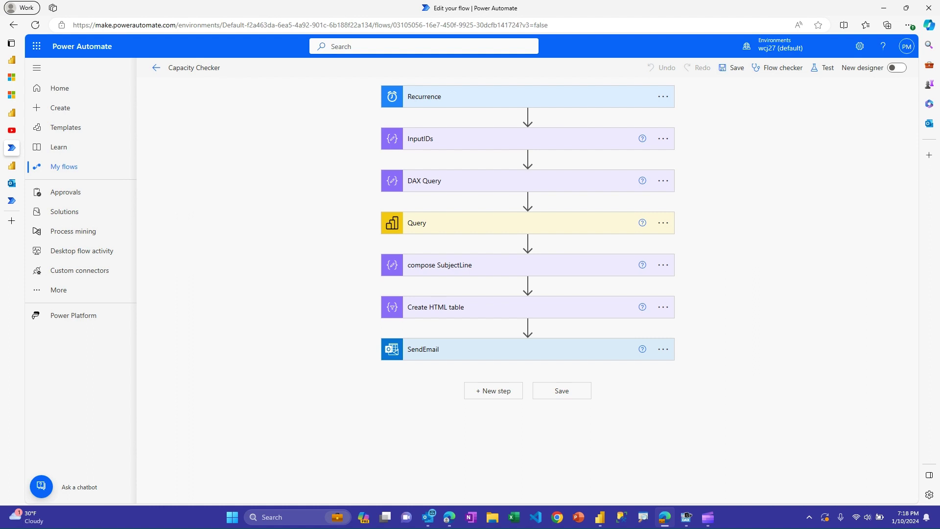
Step: Check the 1-hour Recurrence trigger and review the capacityId value in the InputIDs step
mouse_move(527, 284)
click(490, 96)
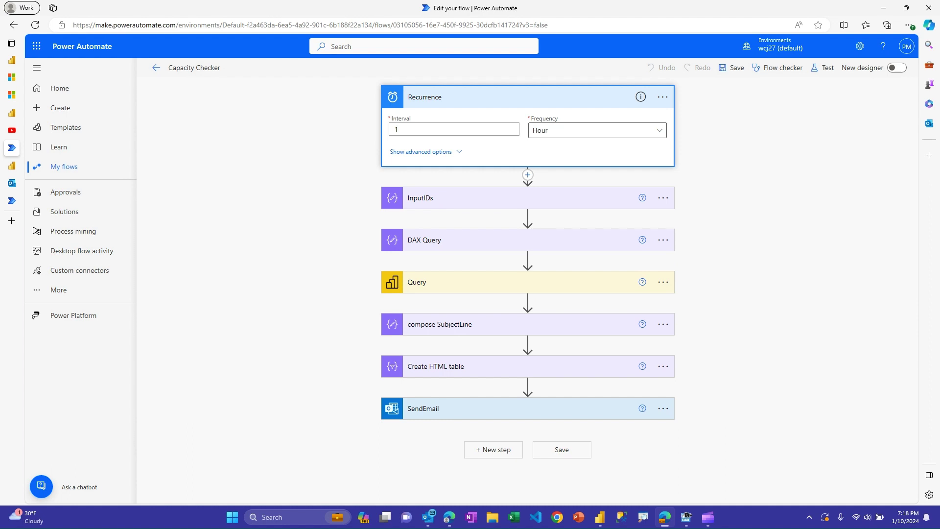
click(490, 197)
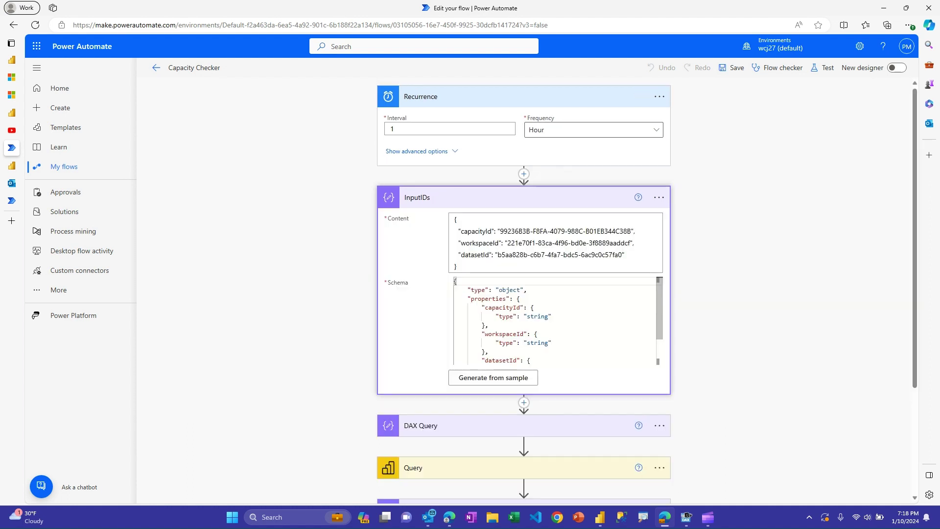
scroll(525, 294, down, 1)
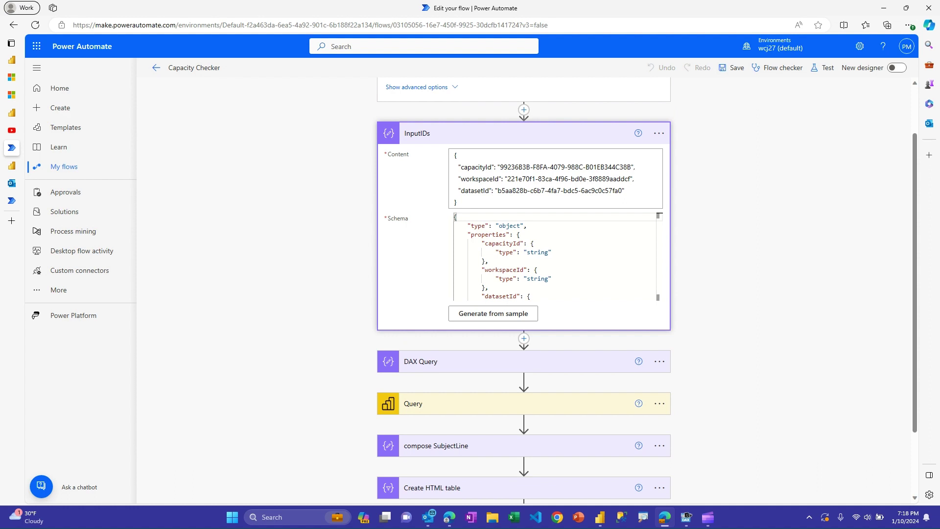
drag(502, 167, 620, 167)
click(489, 133)
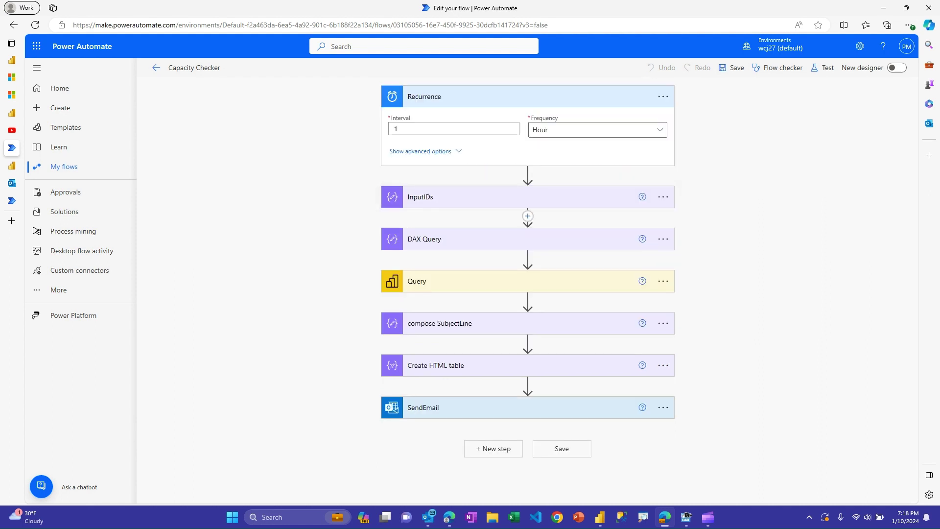
click(524, 239)
scroll(524, 294, down, 1)
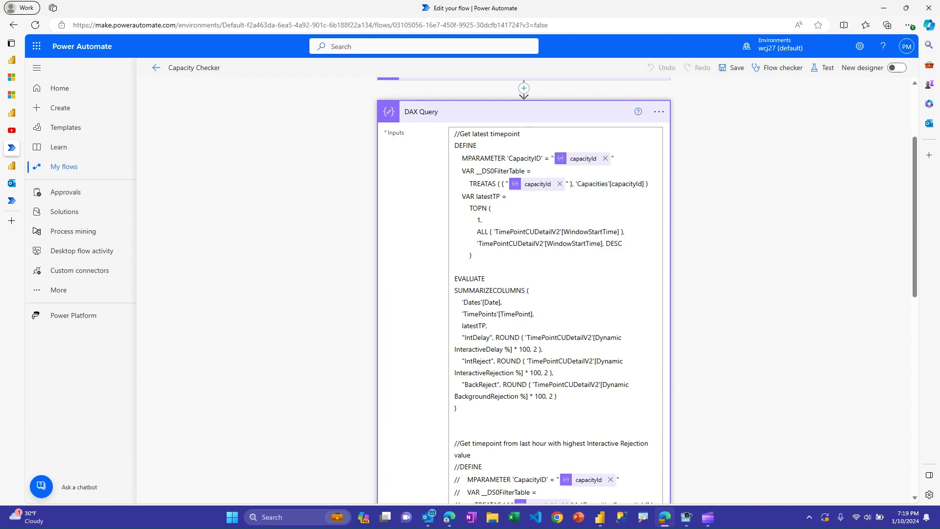
scroll(525, 294, down, 3)
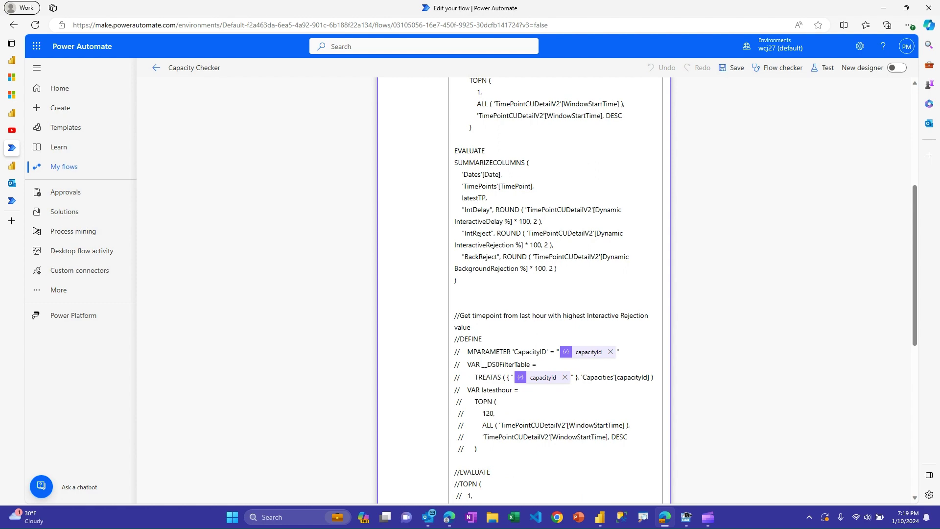
scroll(524, 294, up, 5)
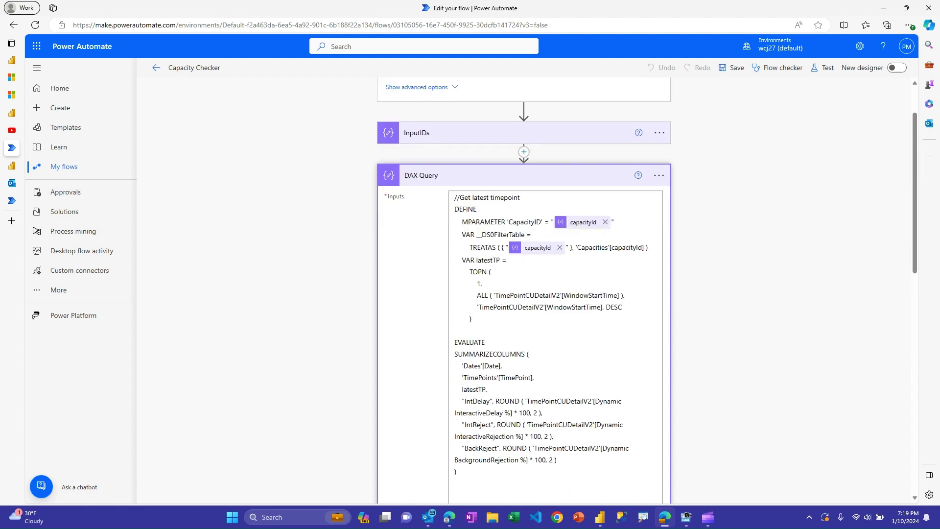
scroll(523, 294, down, 1)
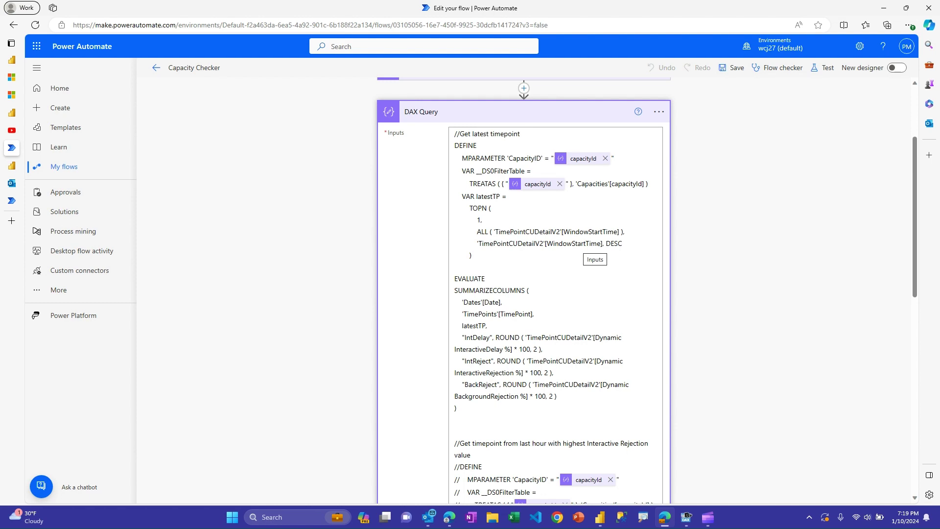
scroll(558, 293, down, 3)
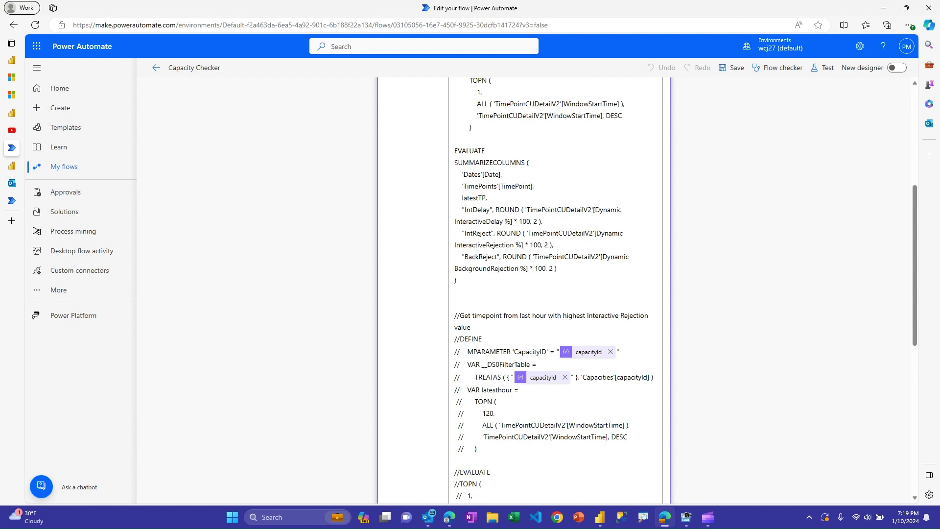
scroll(559, 289, down, 3)
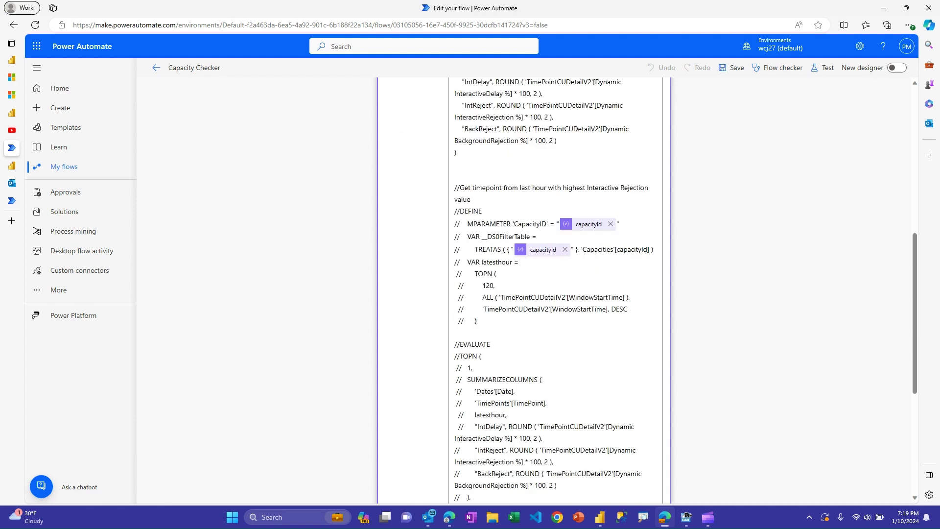
scroll(558, 289, down, 2)
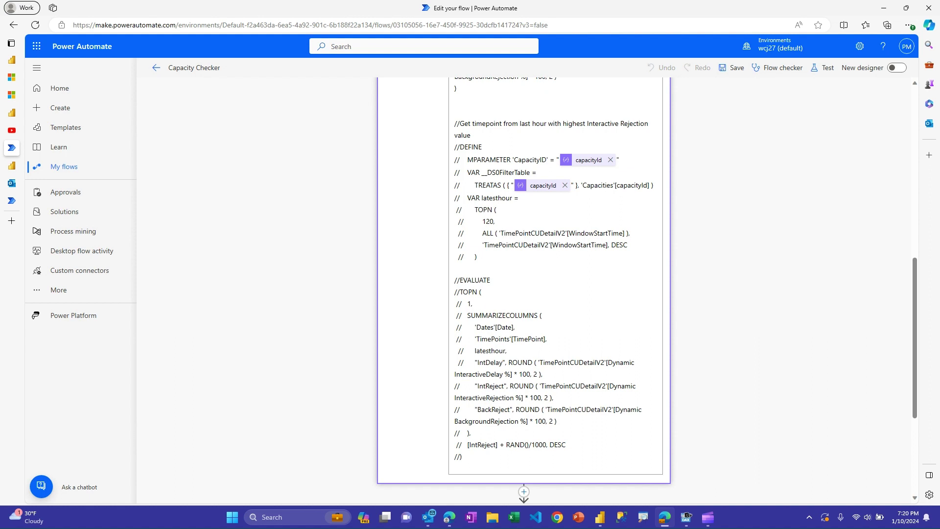
scroll(583, 249, down, 1)
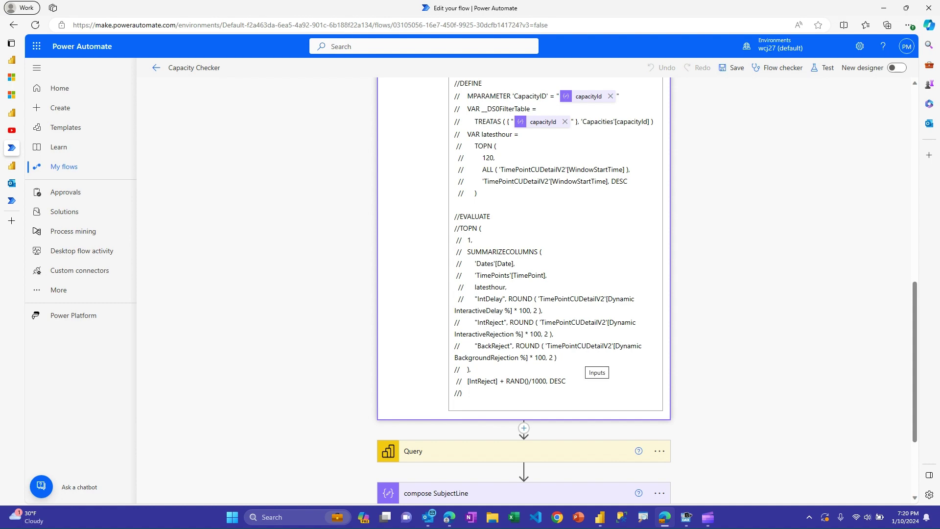
scroll(556, 289, up, 6)
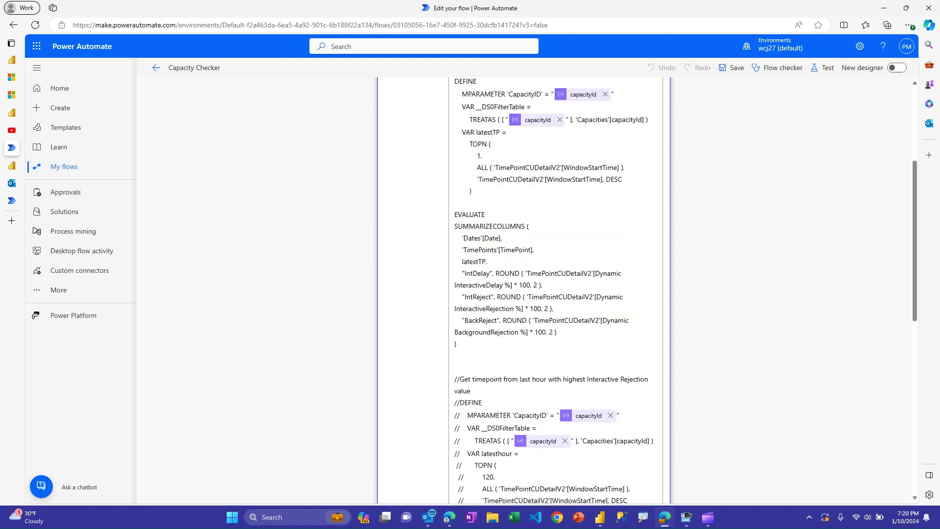
scroll(556, 289, up, 4)
Step: Collapse DAX Query and expand the Query step to check its Workspace and Dataset settings
click(421, 240)
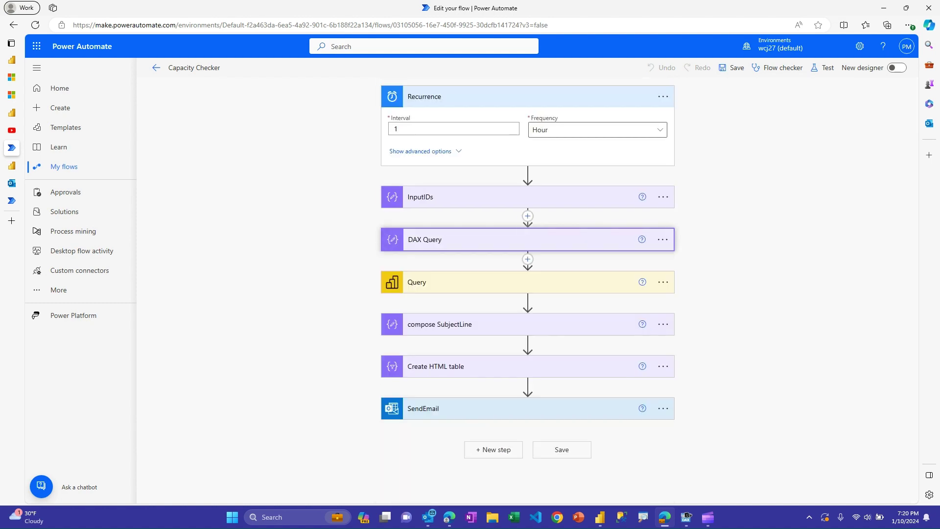
click(414, 282)
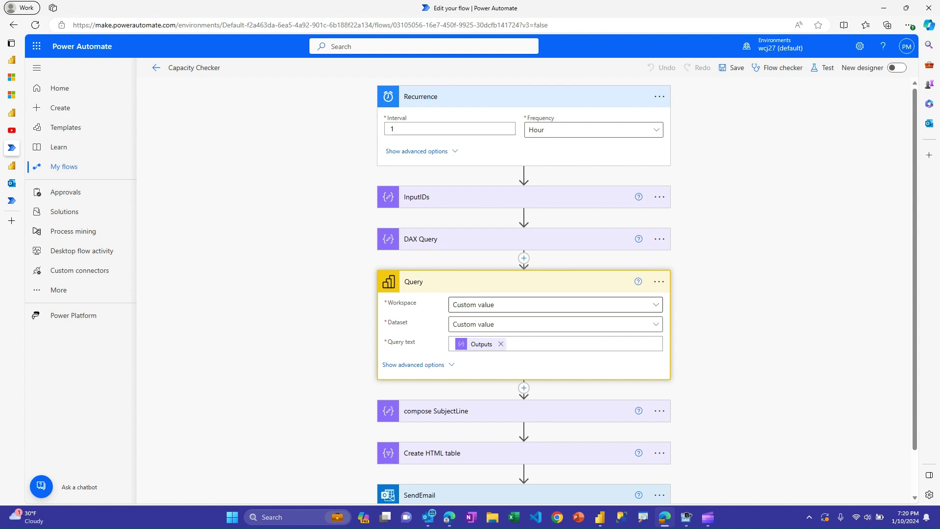
click(555, 324)
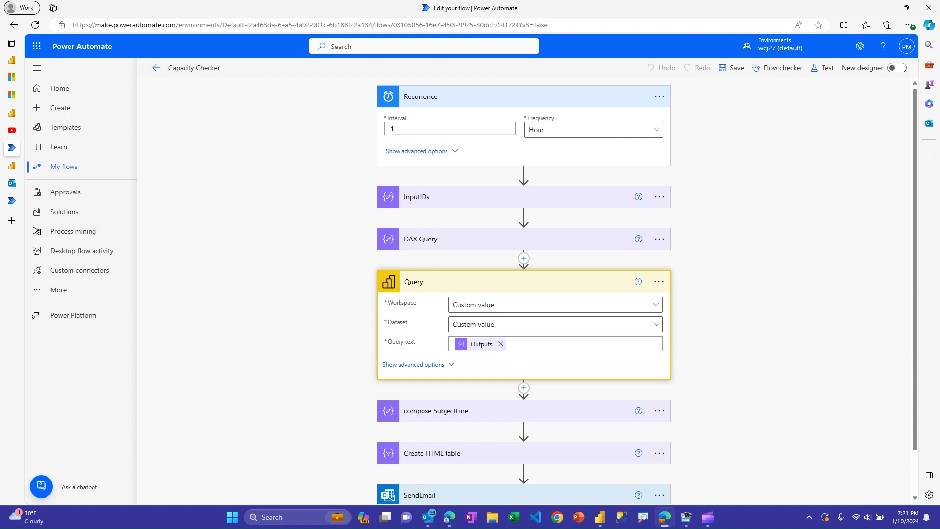
scroll(524, 294, down, 1)
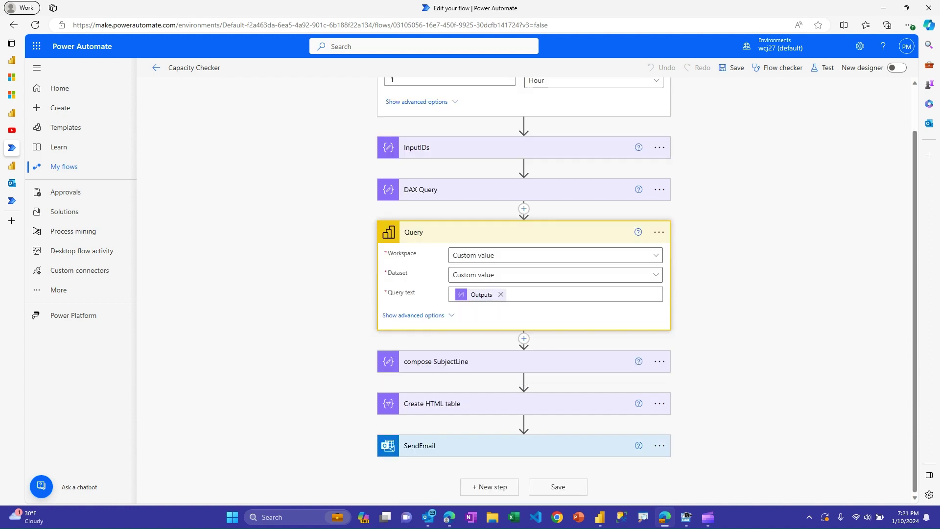
Step: Expand compose SubjectLine and view its nested if() expression for the email subject
click(436, 361)
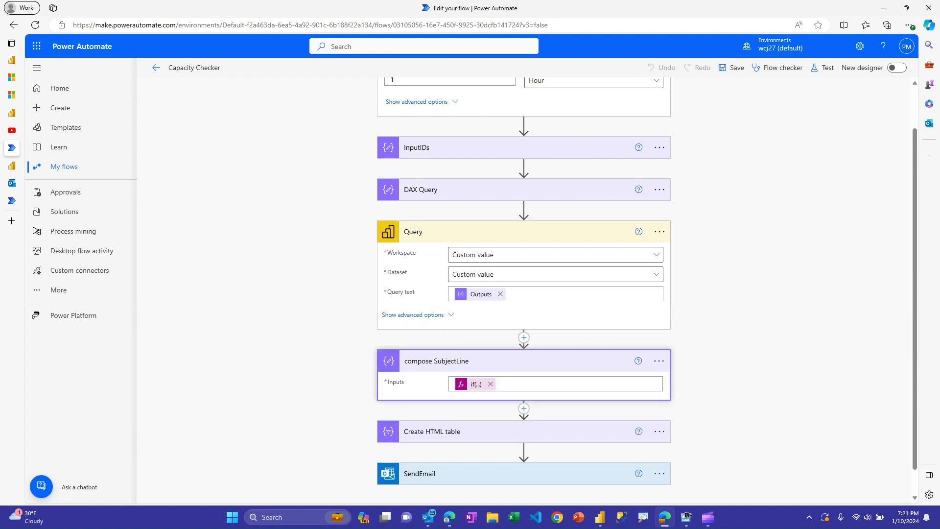
scroll(490, 382, down, 1)
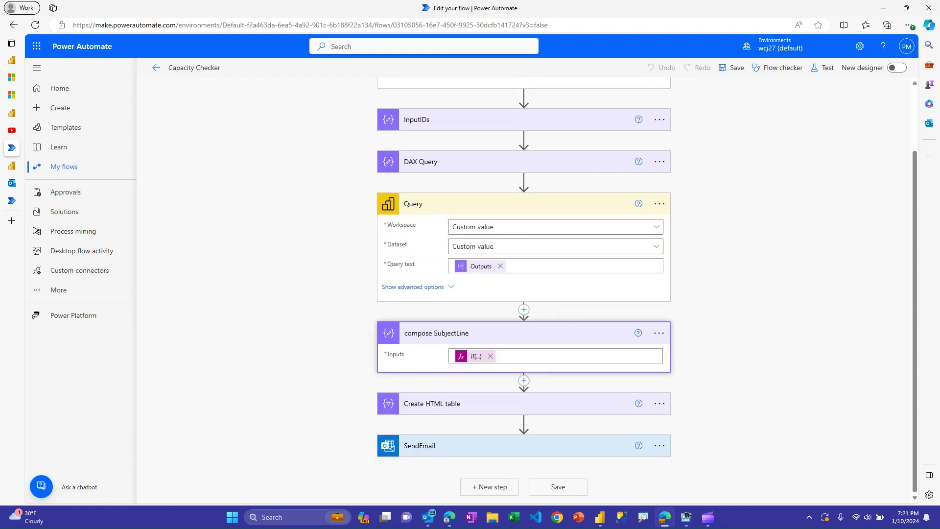
mouse_move(477, 356)
Step: Expand Create HTML table and SendEmail to review the table source, recipient, subject and body
click(433, 404)
scroll(524, 294, down, 1)
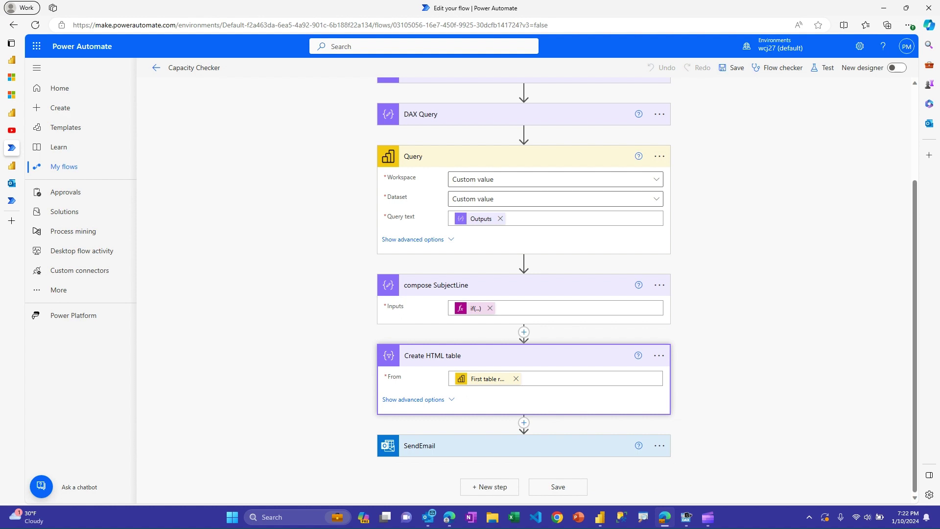
click(420, 446)
scroll(524, 294, down, 3)
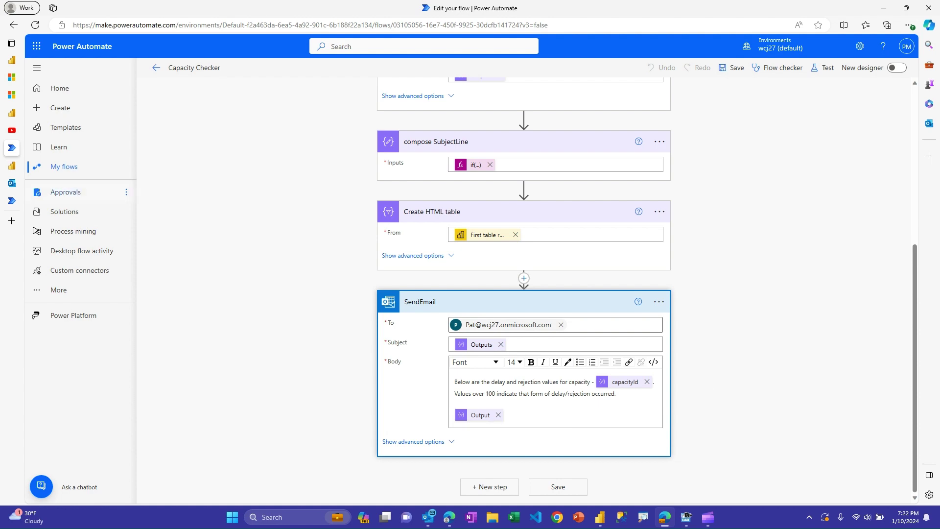
Step: Read the 'All is well' status email in Outlook, then return to the Capacity Checker editor
click(11, 183)
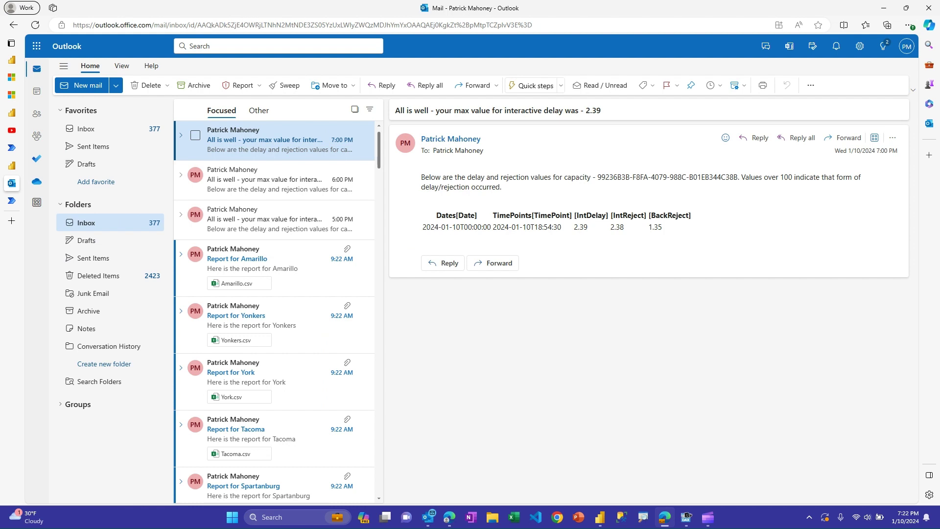
drag(396, 110, 555, 111)
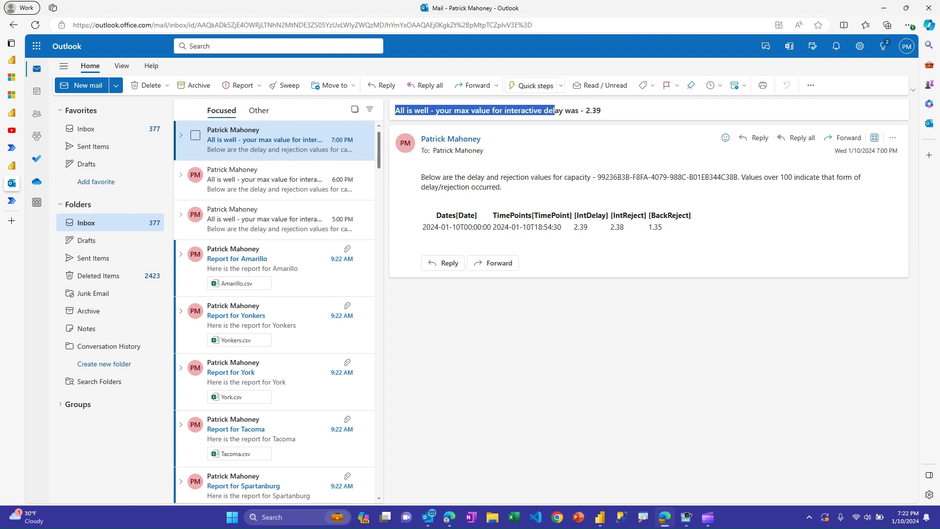
click(556, 110)
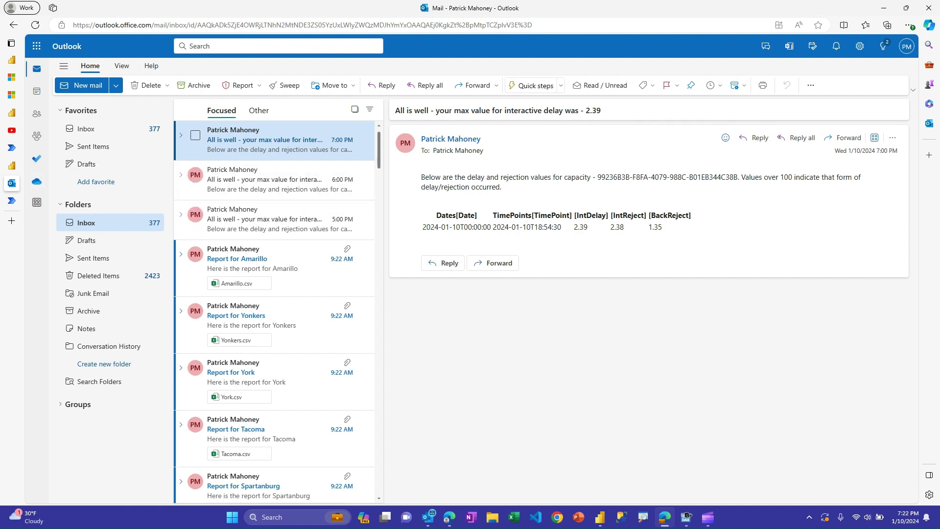
click(30, 148)
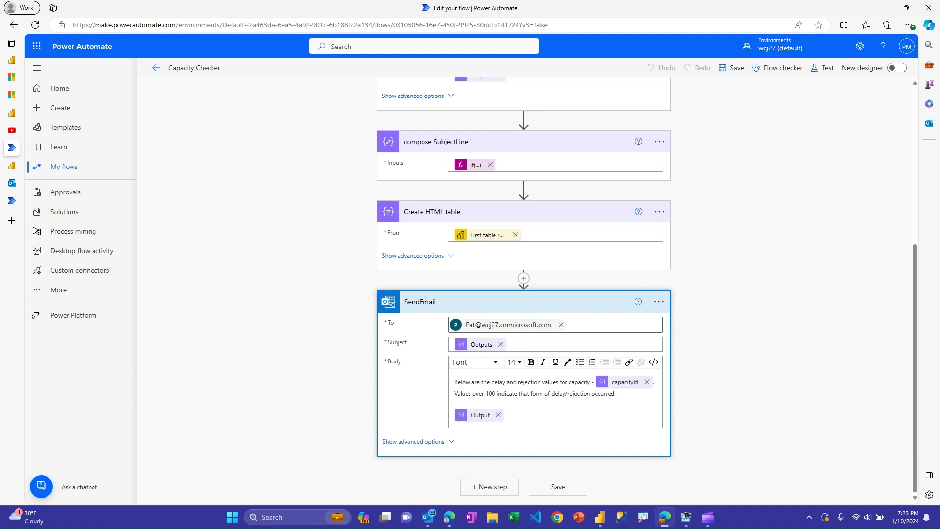
Step: Collapse the SendEmail step and switch to the FabricMetricsApp Nov2023 workspace in Power BI
key(Return)
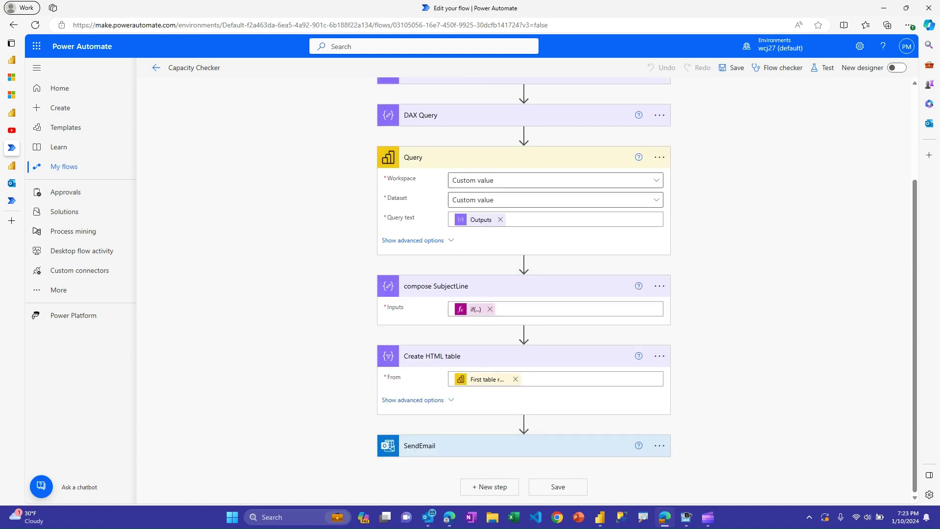
click(11, 165)
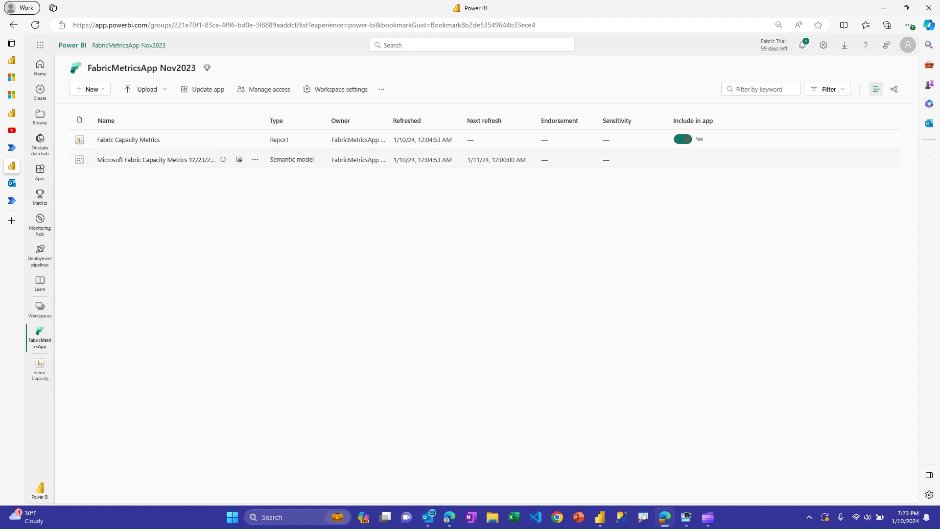
mouse_move(11, 130)
click(336, 90)
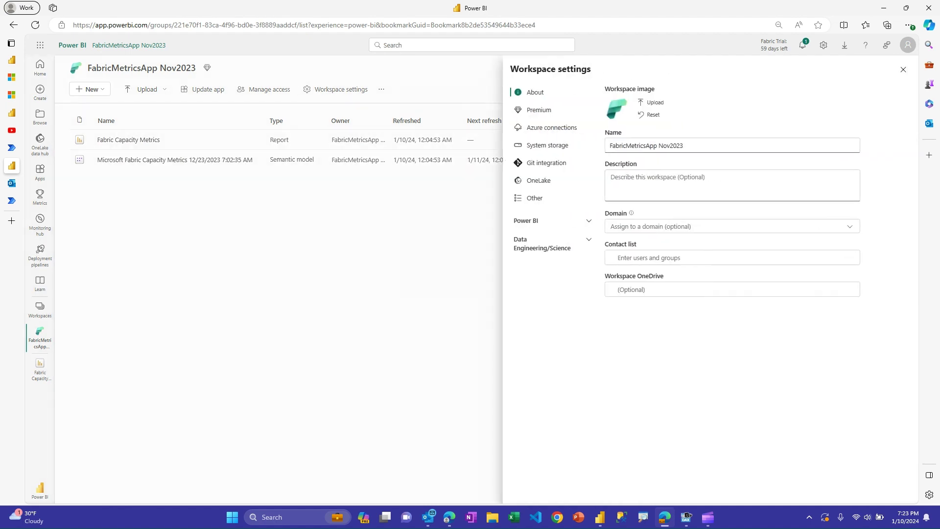
click(539, 110)
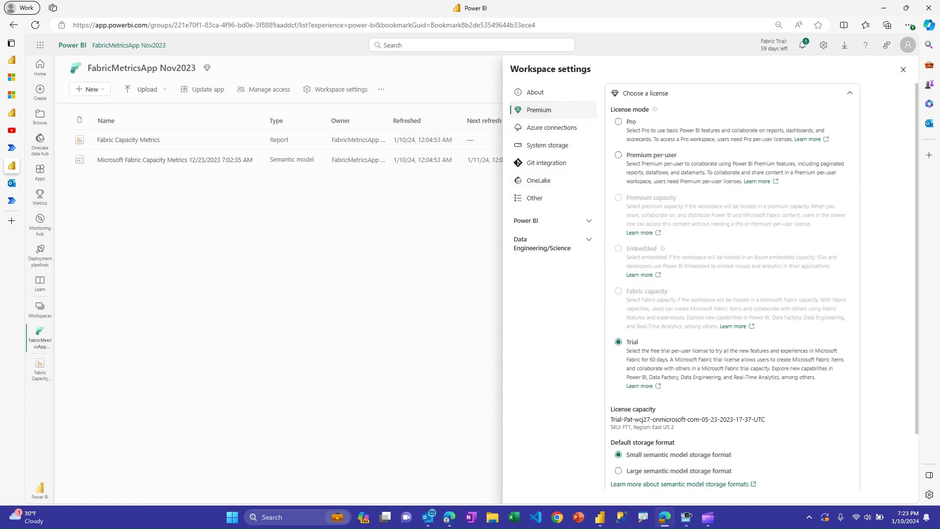
scroll(732, 284, down, 2)
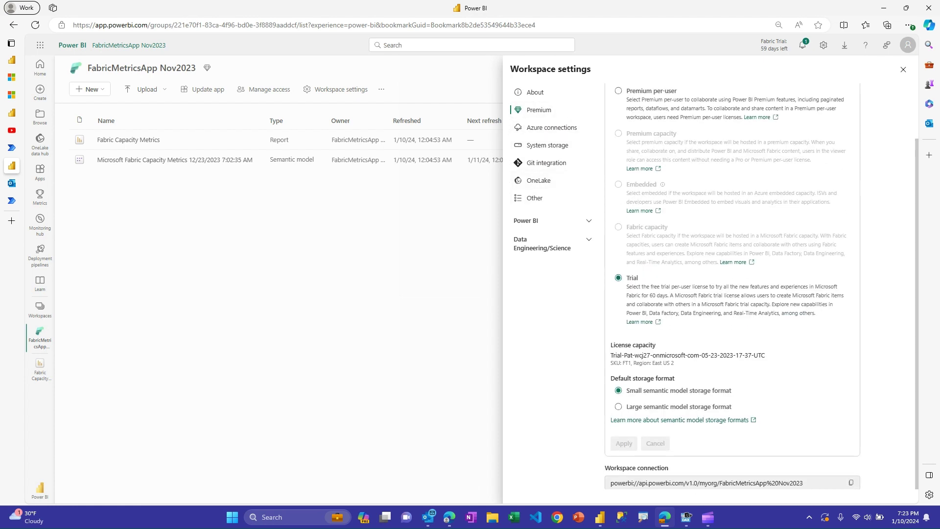
scroll(732, 284, up, 2)
scroll(733, 284, down, 2)
key(Escape)
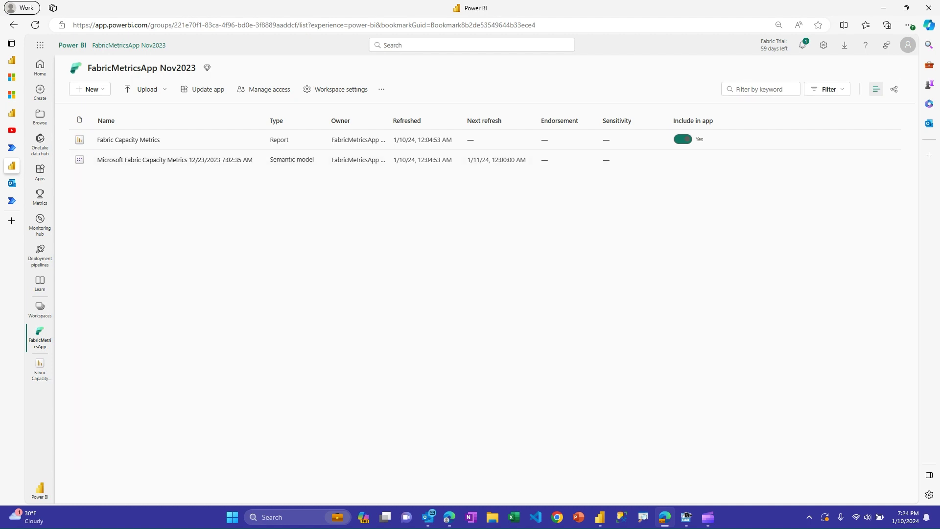
click(824, 45)
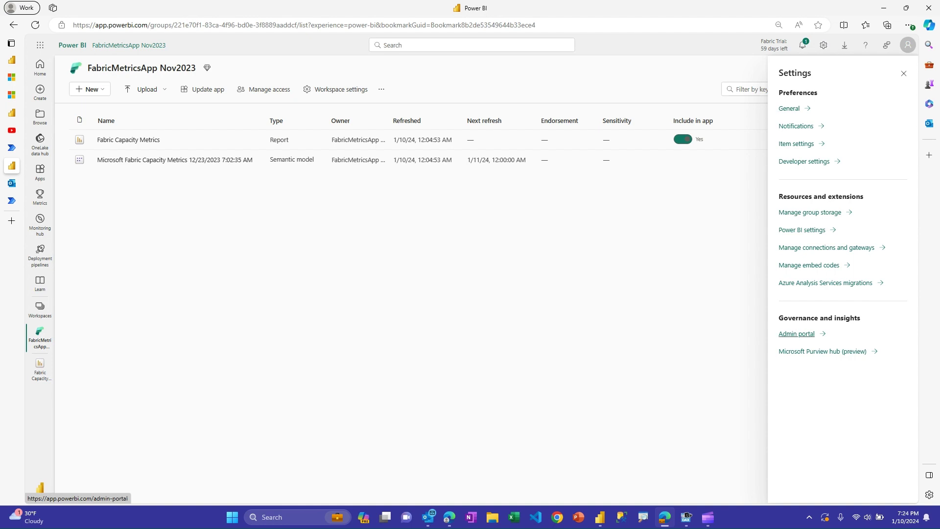
click(796, 334)
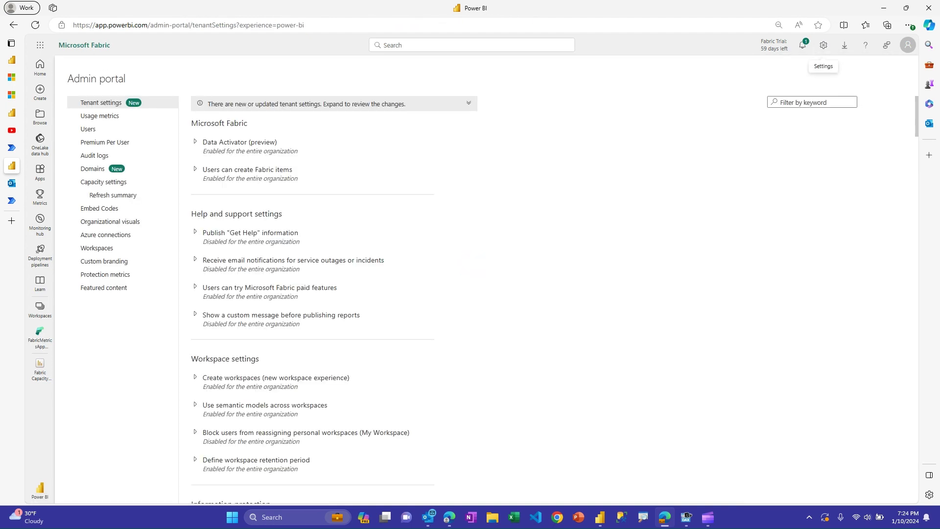
click(103, 182)
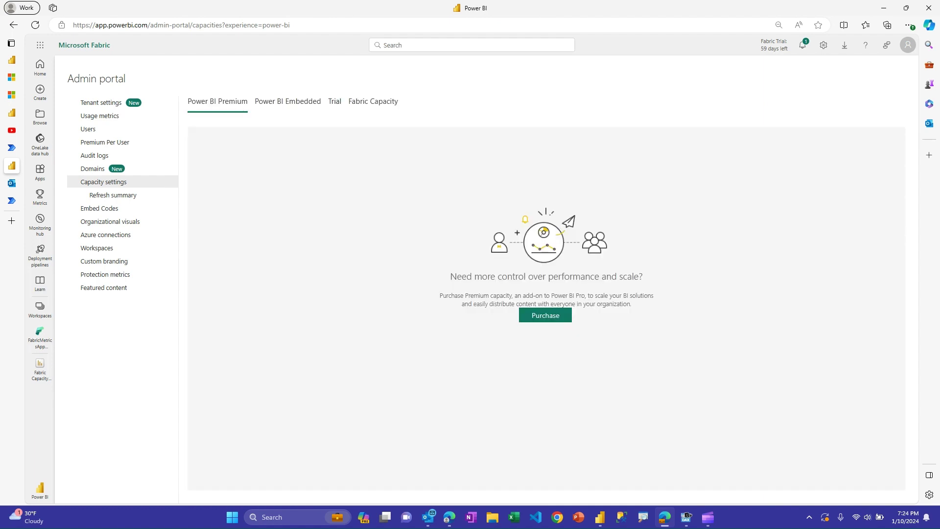
click(334, 101)
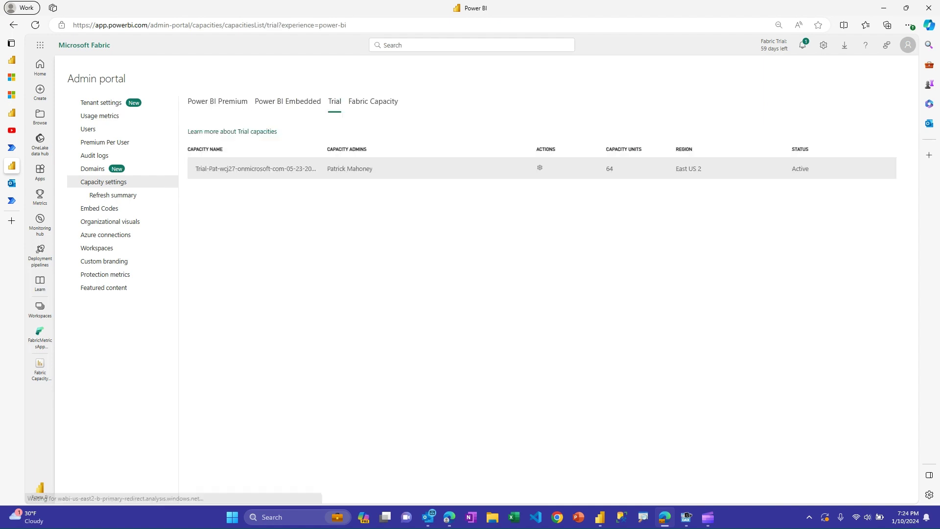
click(255, 168)
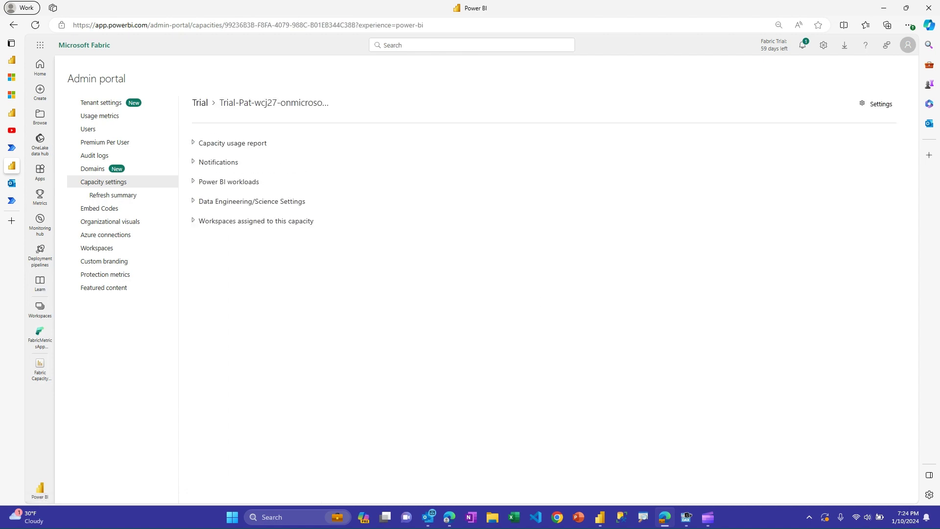
drag(225, 25, 356, 25)
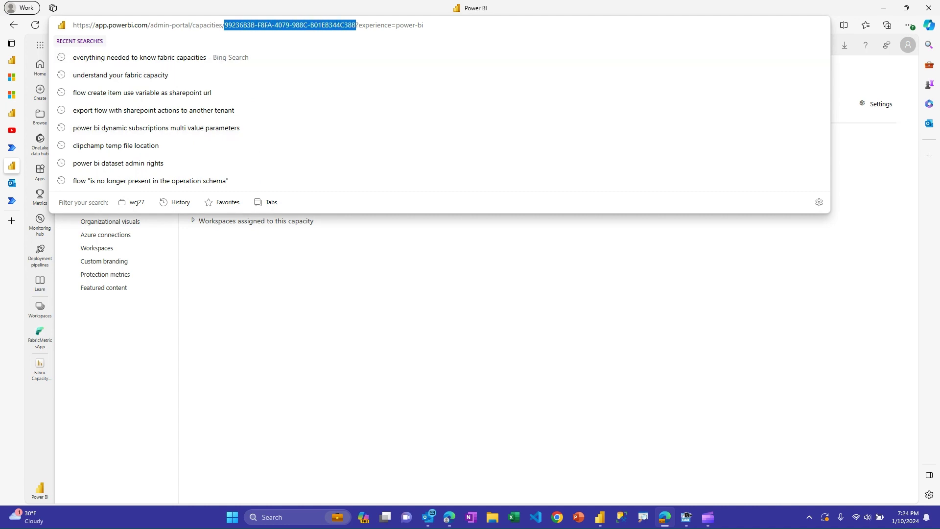
key(Escape)
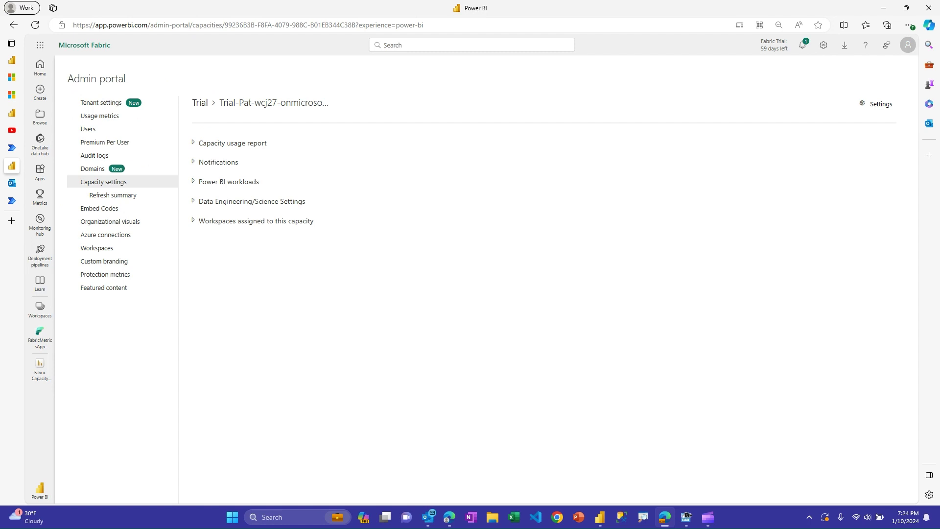
click(13, 25)
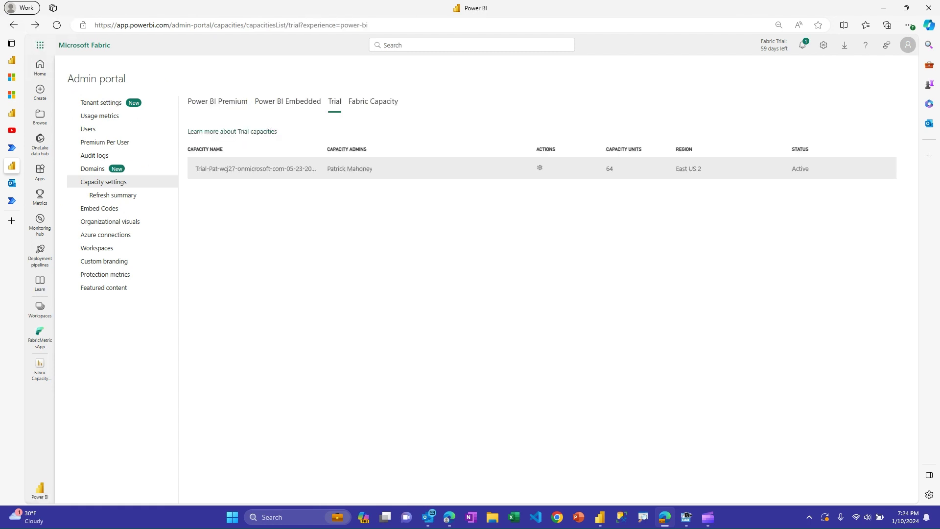
click(14, 25)
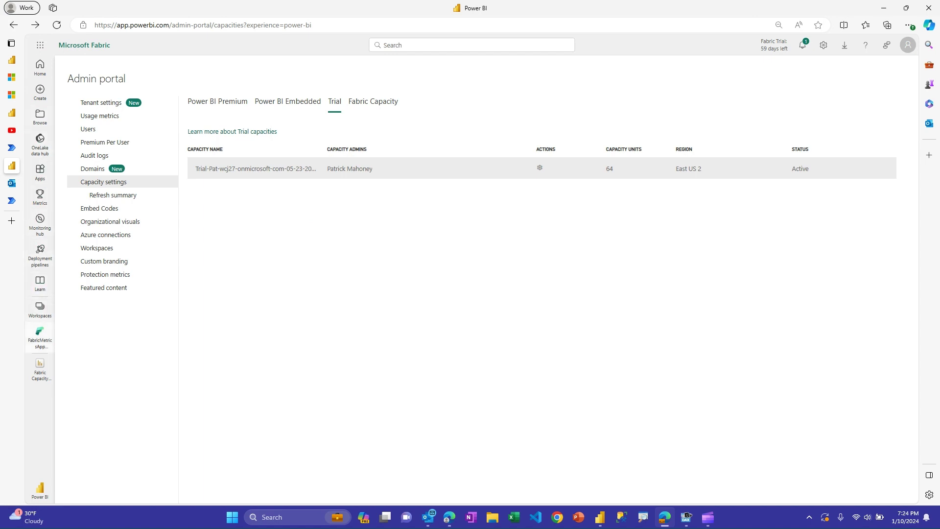
click(39, 337)
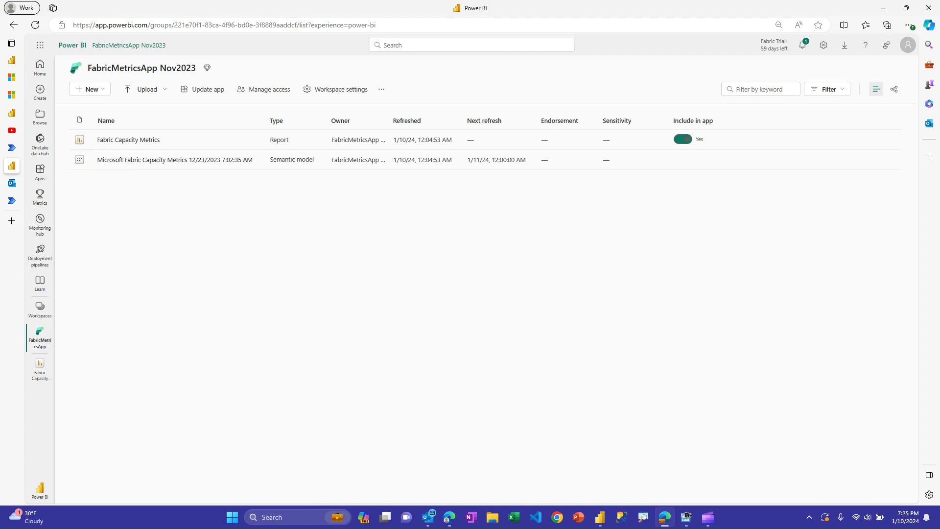
drag(174, 25, 297, 25)
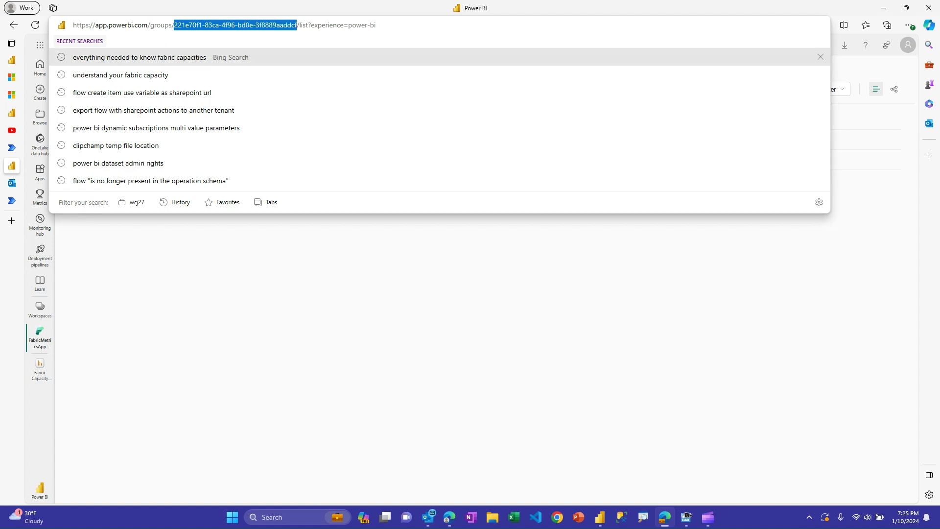
Step: Open the Microsoft Fabric Capacity Metrics semantic model and copy its dataset ID from the URL
key(Escape)
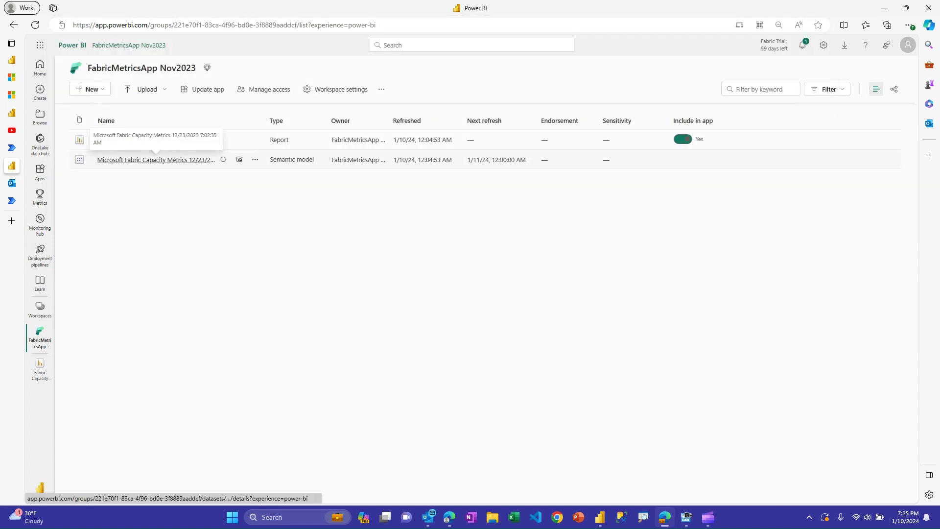
click(156, 159)
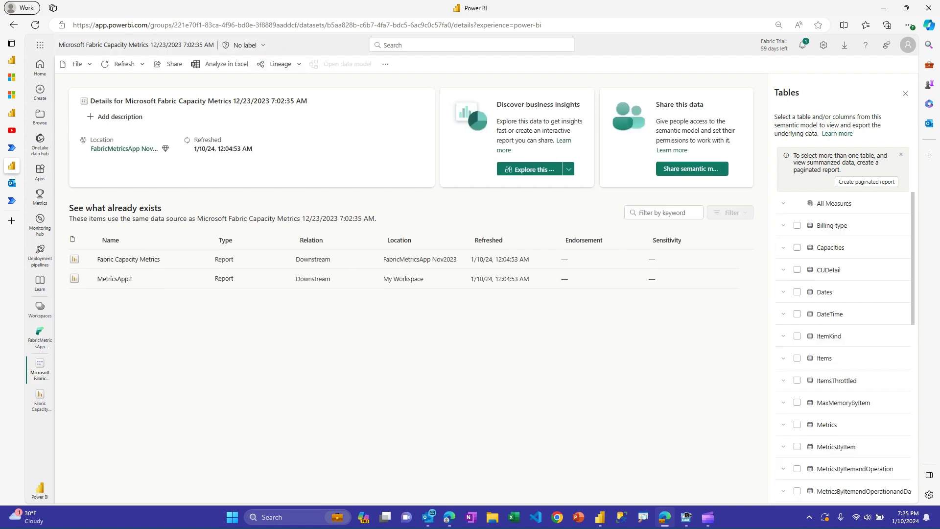
drag(175, 25, 452, 25)
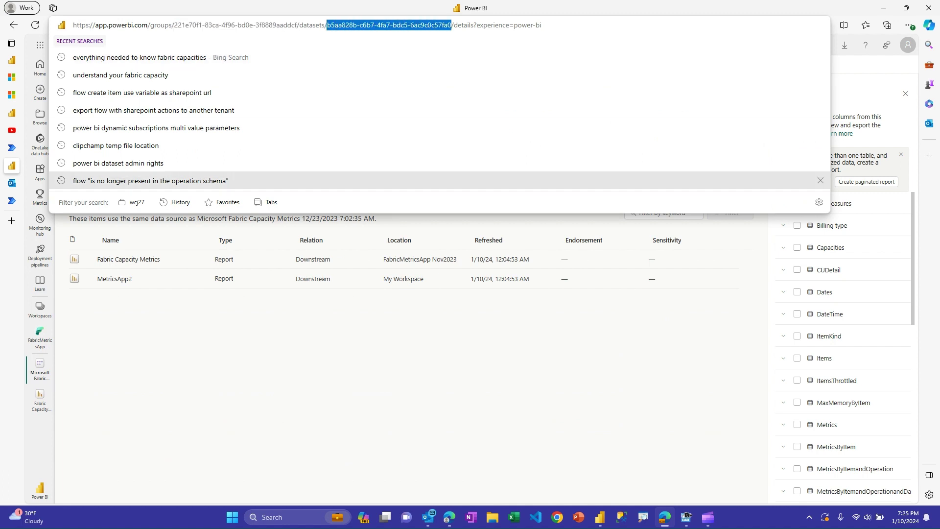
key(ctrl+c)
key(Escape)
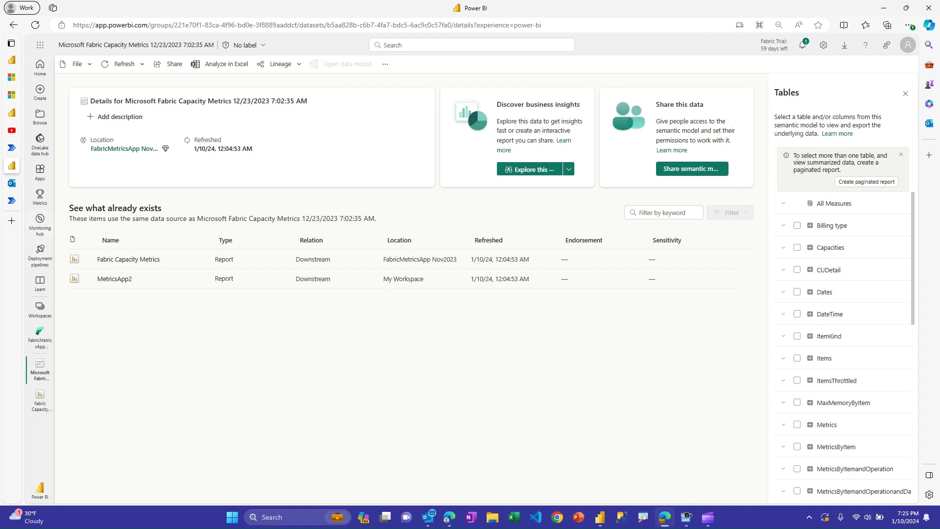
Step: From Power Automate's My flows list, choose Import Package (Legacy)
mouse_move(12, 200)
click(49, 200)
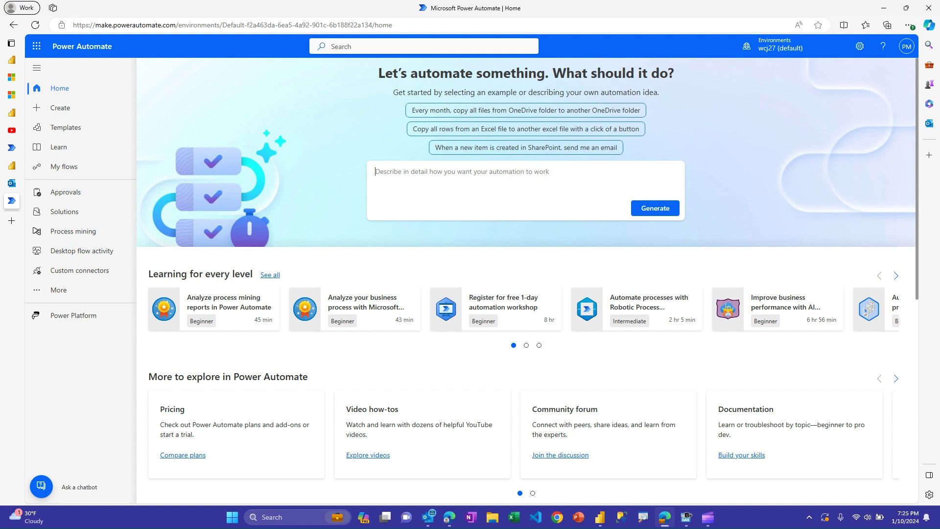
click(63, 166)
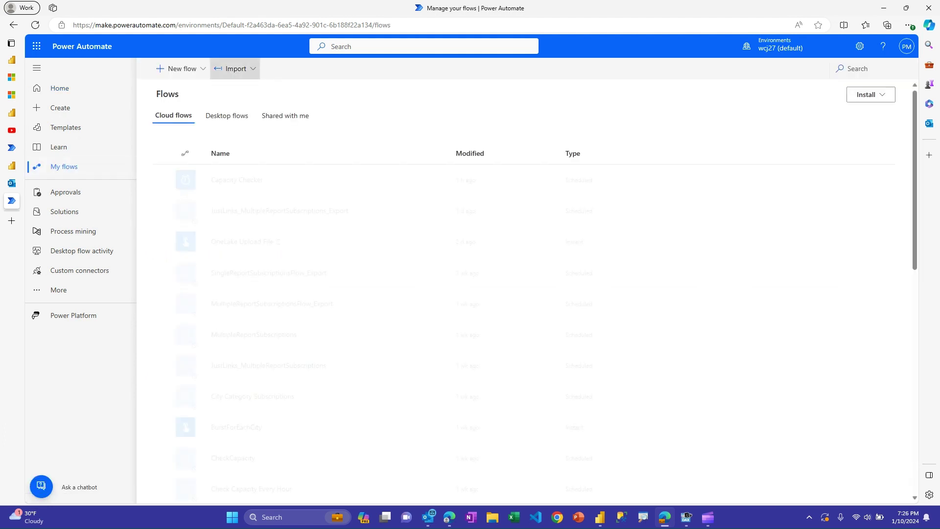
click(235, 68)
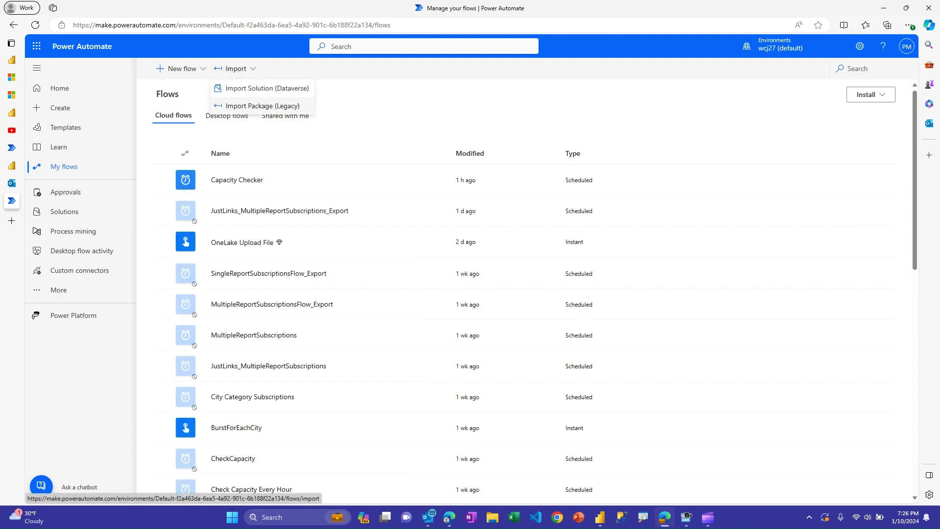
click(263, 106)
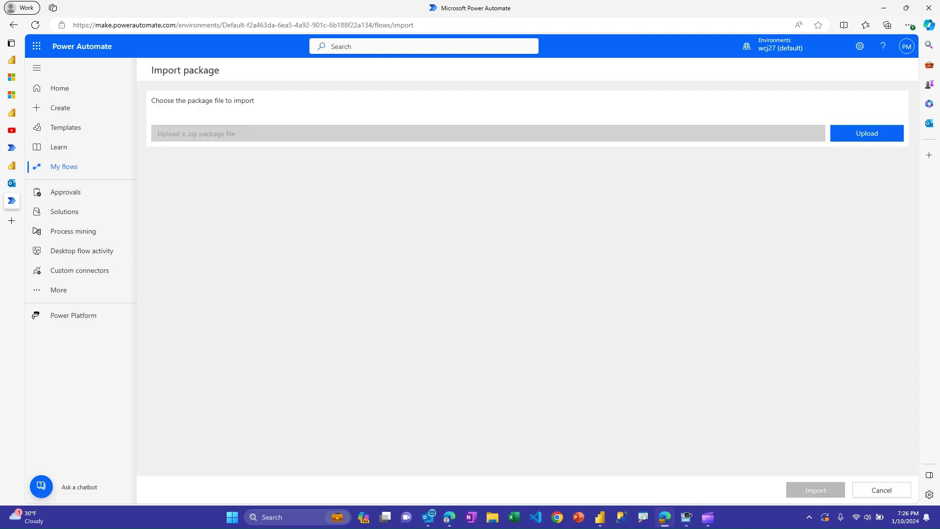
Step: Upload the CapacityCheckerFlow_20240110224204.zip package from Downloads
click(867, 133)
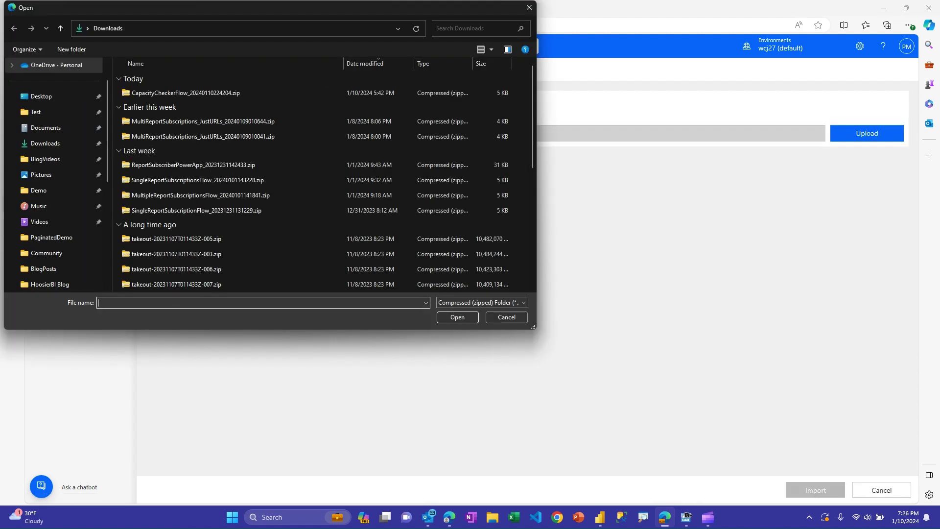
click(186, 93)
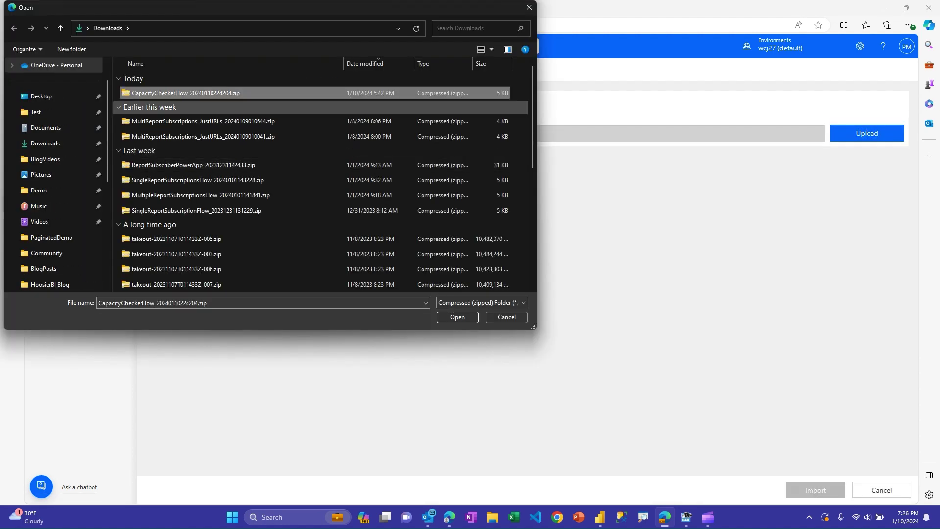
key(Return)
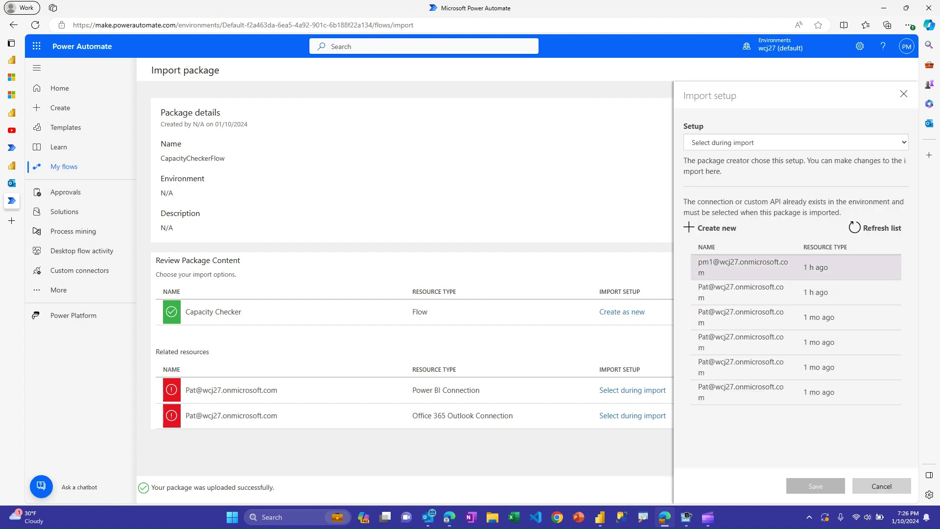
Step: Assign existing connections for the Power BI and Office 365 Outlook resources
click(744, 292)
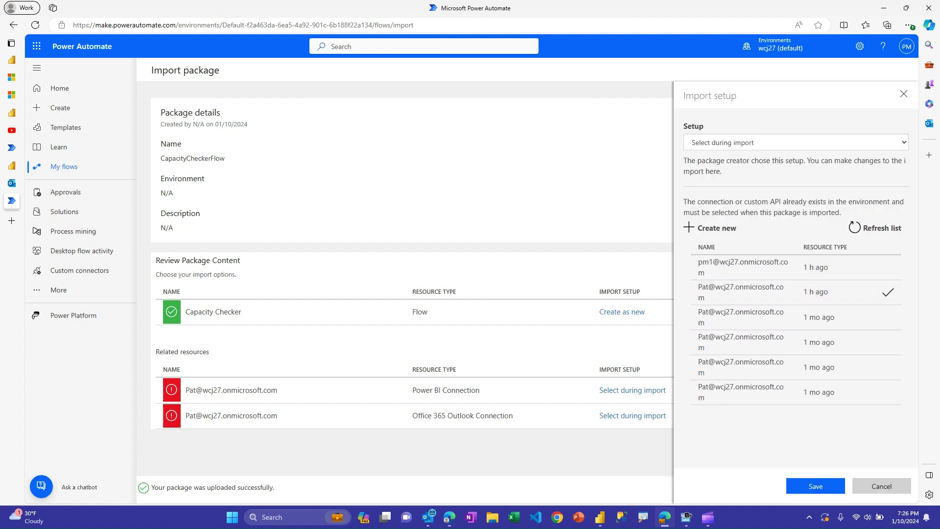
key(Return)
key(Return)
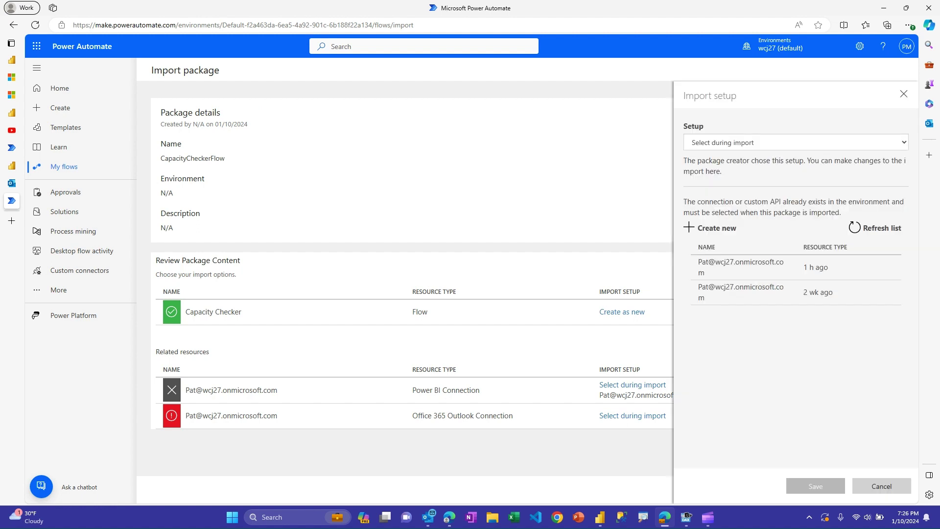
click(741, 266)
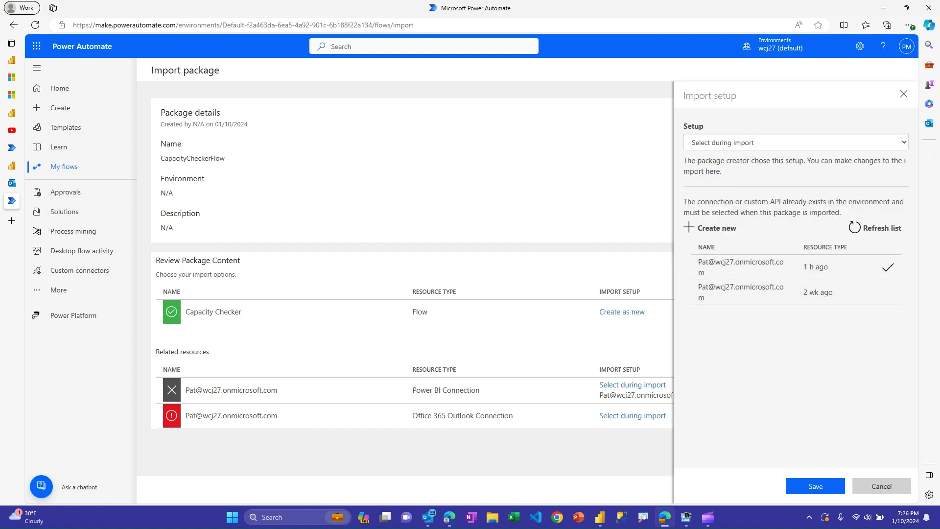
key(Return)
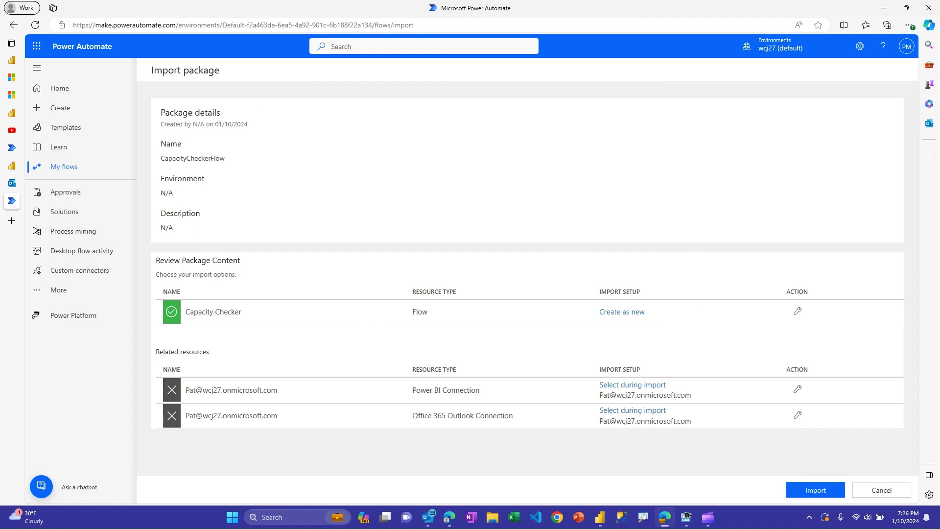
Step: Import the package as 'Capacity Checker - 2' and return to My flows
key(Return)
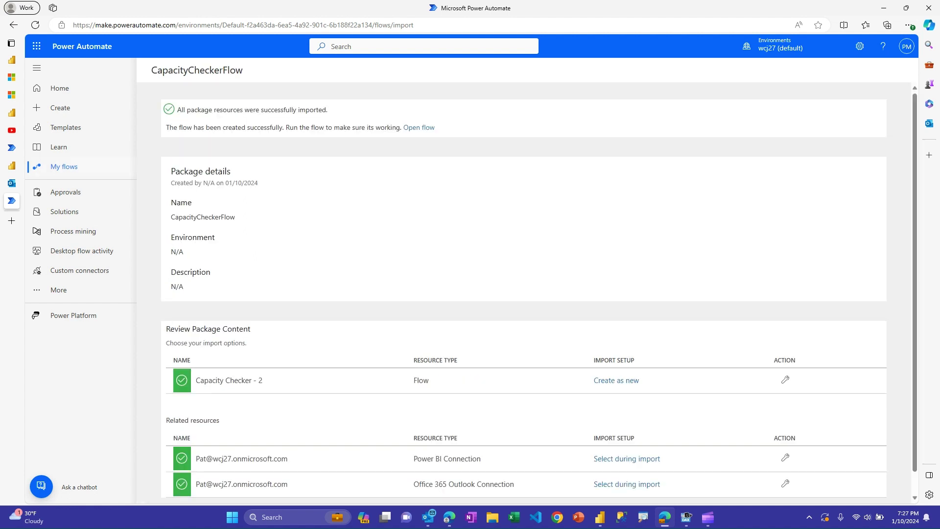
click(64, 167)
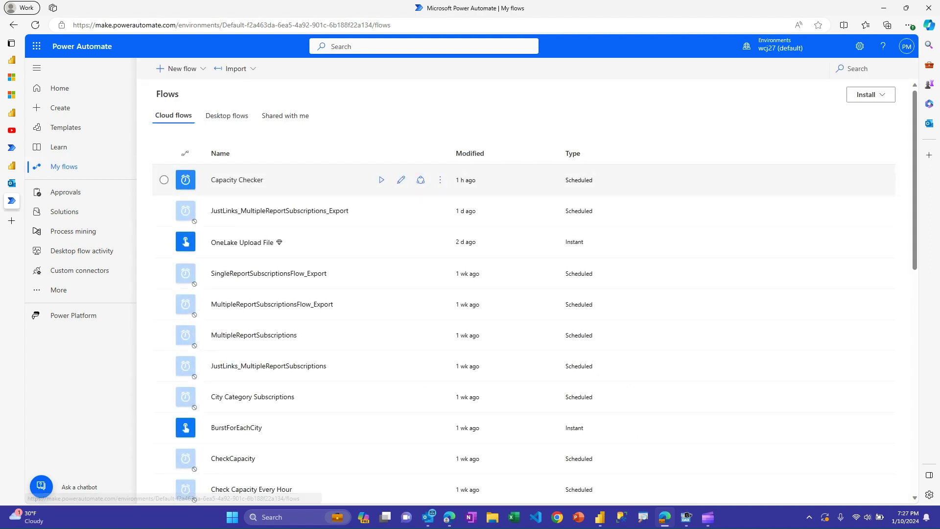
Step: Turn on 'Capacity Checker - 2' and edit it with the New designer toggle off
click(35, 25)
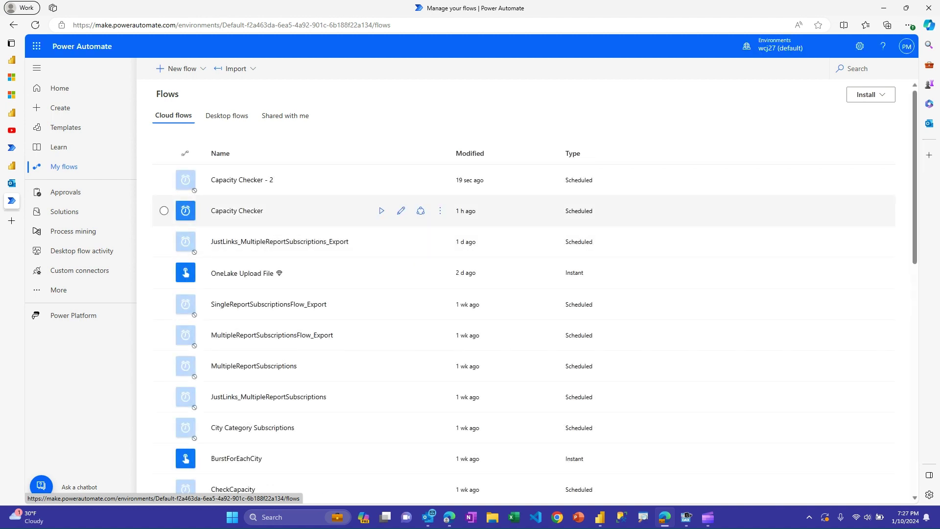
click(240, 180)
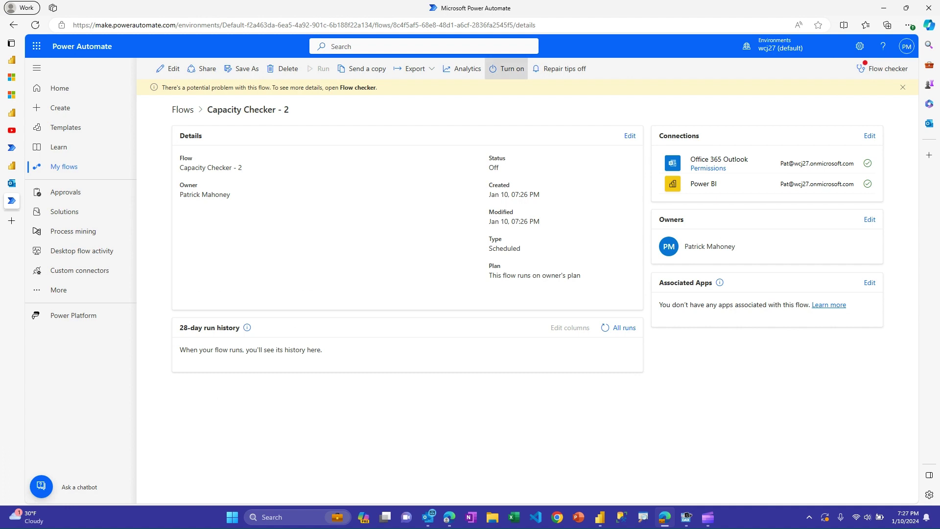
click(507, 68)
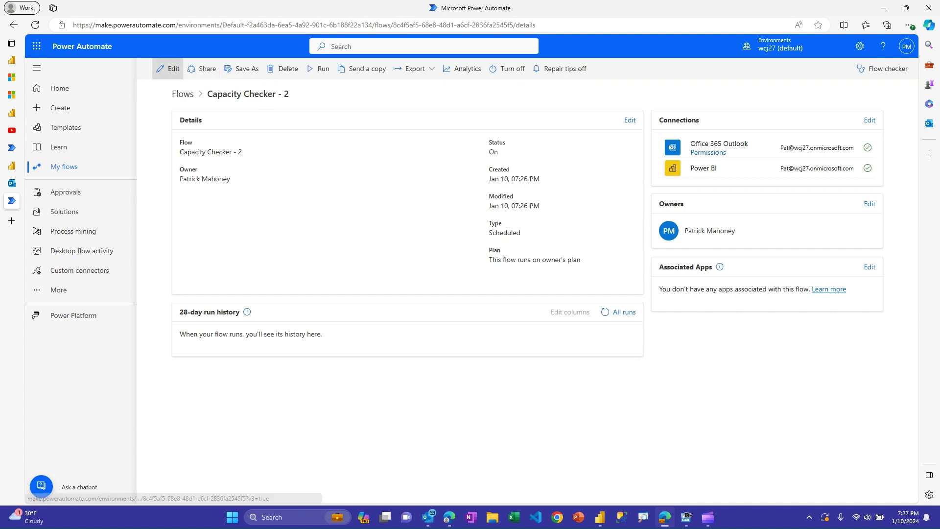
click(168, 68)
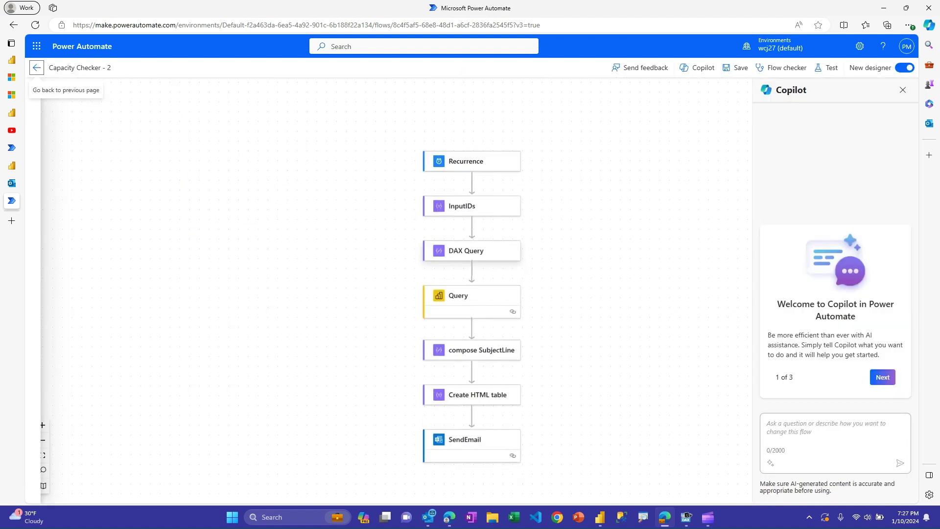
click(905, 68)
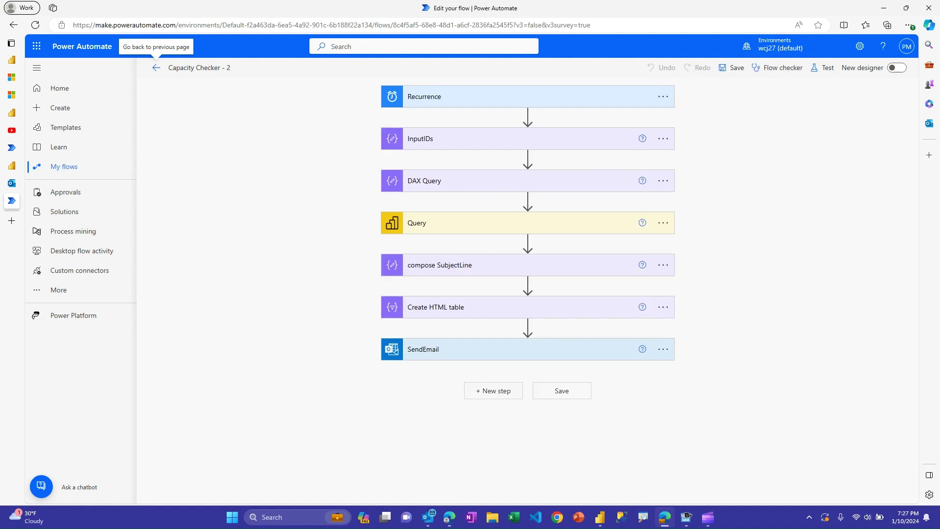
Step: Expand the InputIDs and DAX Query steps and scroll through the query code
click(420, 139)
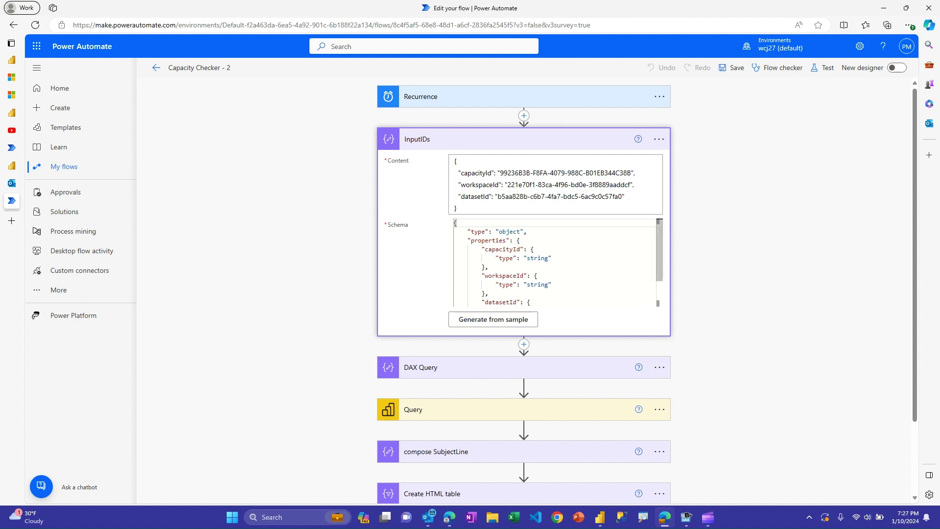
scroll(554, 262, down, 3)
click(420, 367)
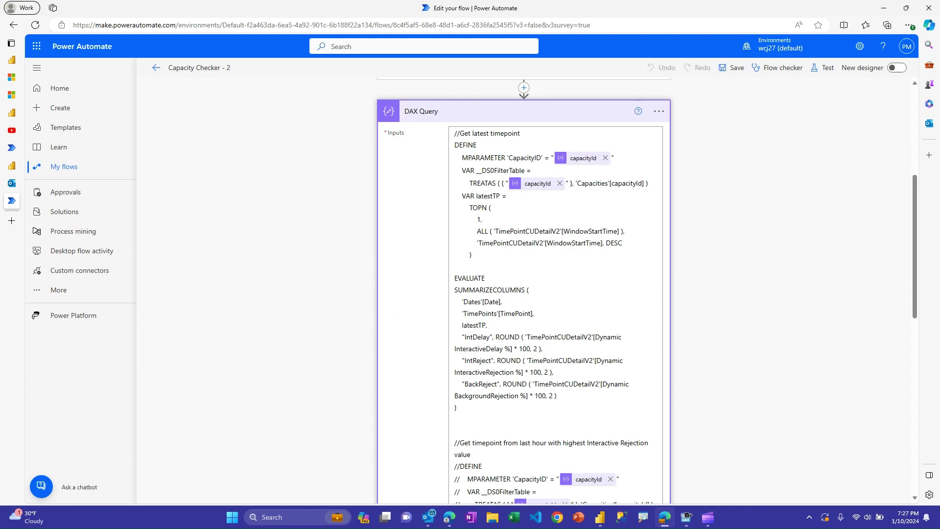
scroll(523, 294, down, 5)
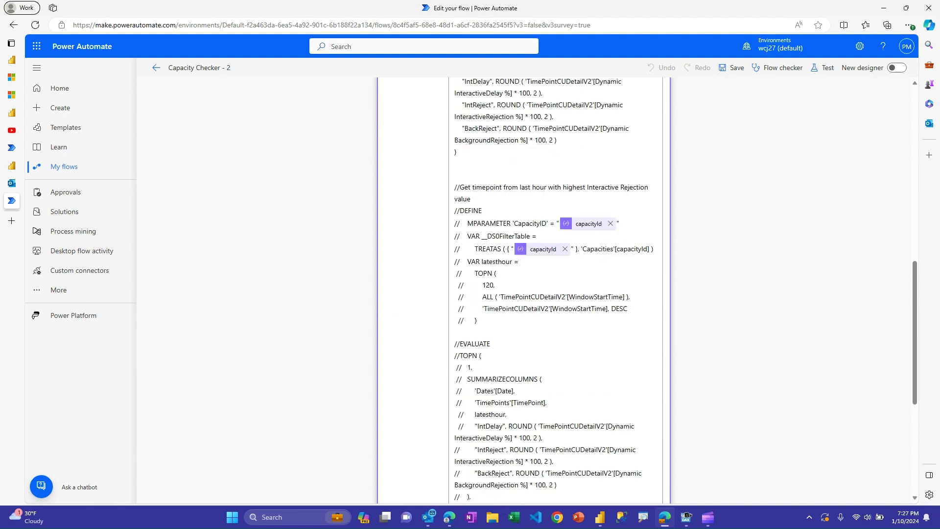
scroll(524, 294, down, 5)
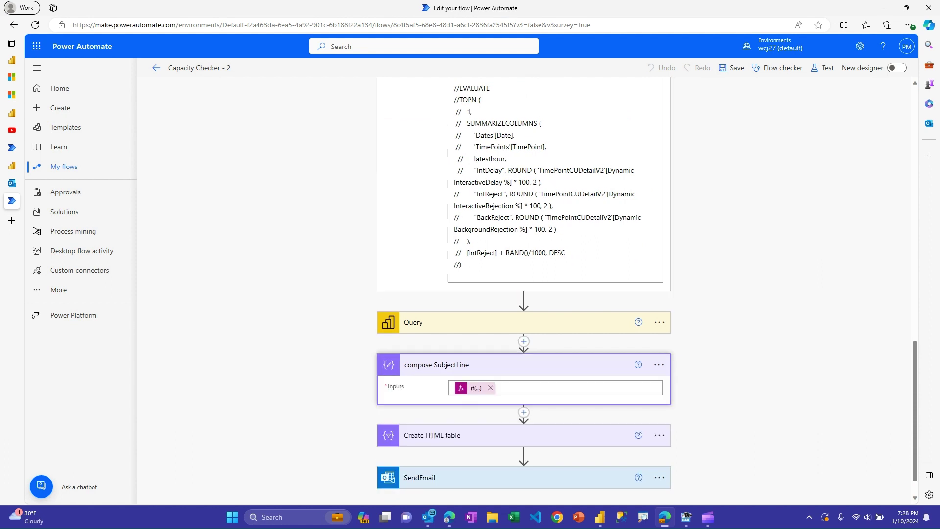
Step: Inspect the compose SubjectLine if() expression without changing it
click(475, 388)
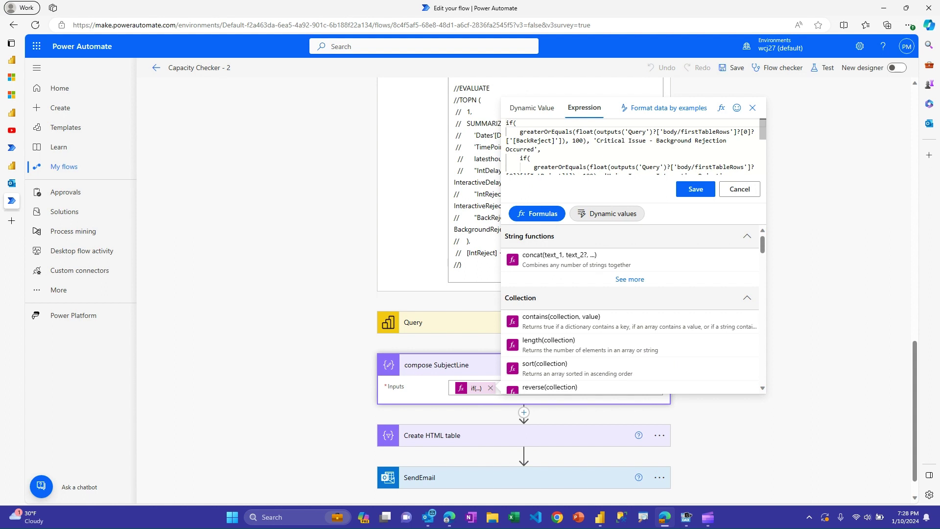
scroll(632, 147, down, 2)
click(740, 189)
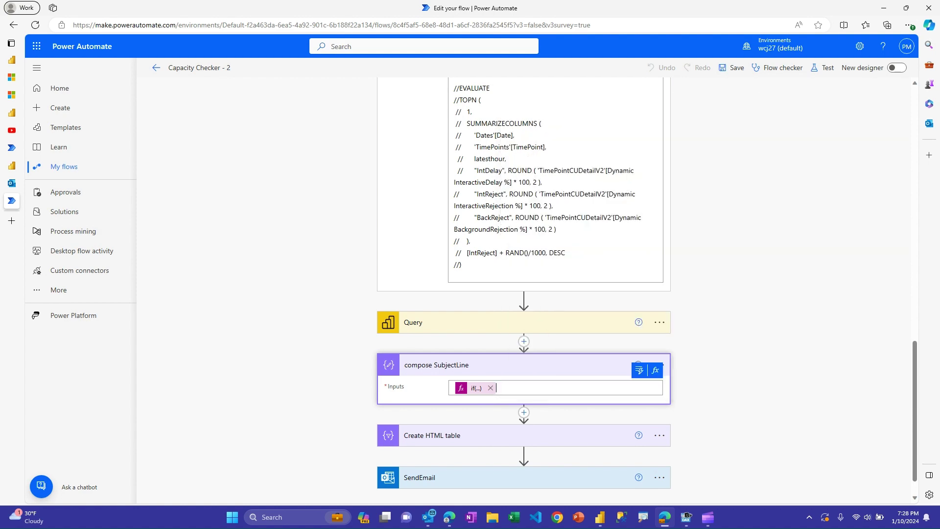
Step: Check the SendEmail recipient, subject and body, then save the flow
scroll(645, 286, down, 1)
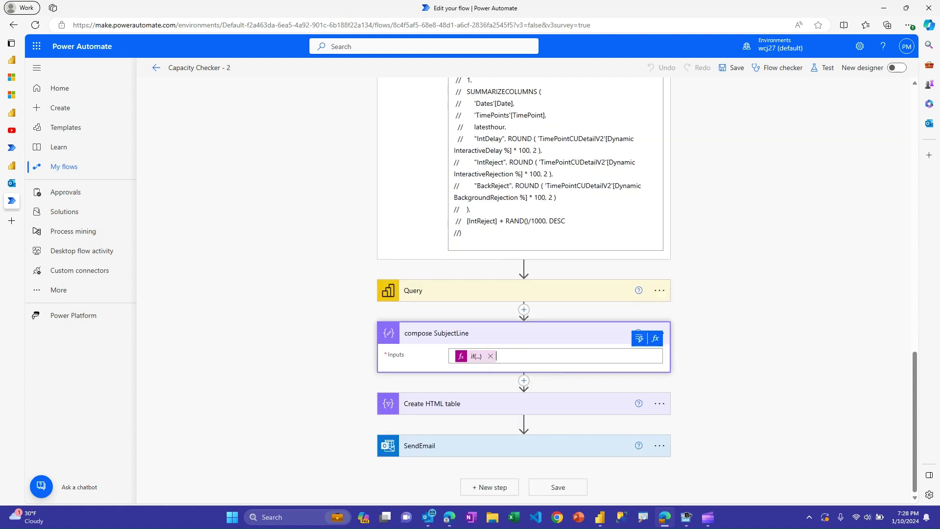
click(420, 446)
scroll(524, 293, down, 3)
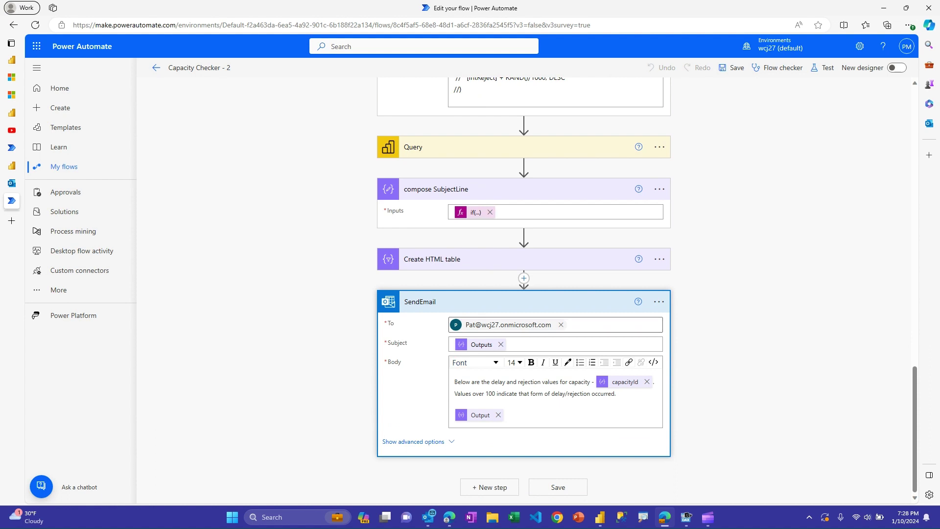
key(ctrl+s)
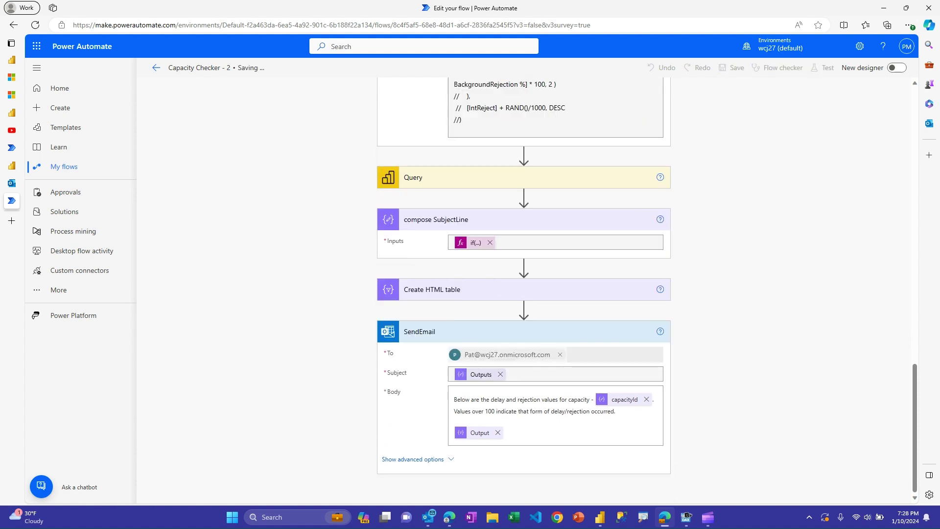